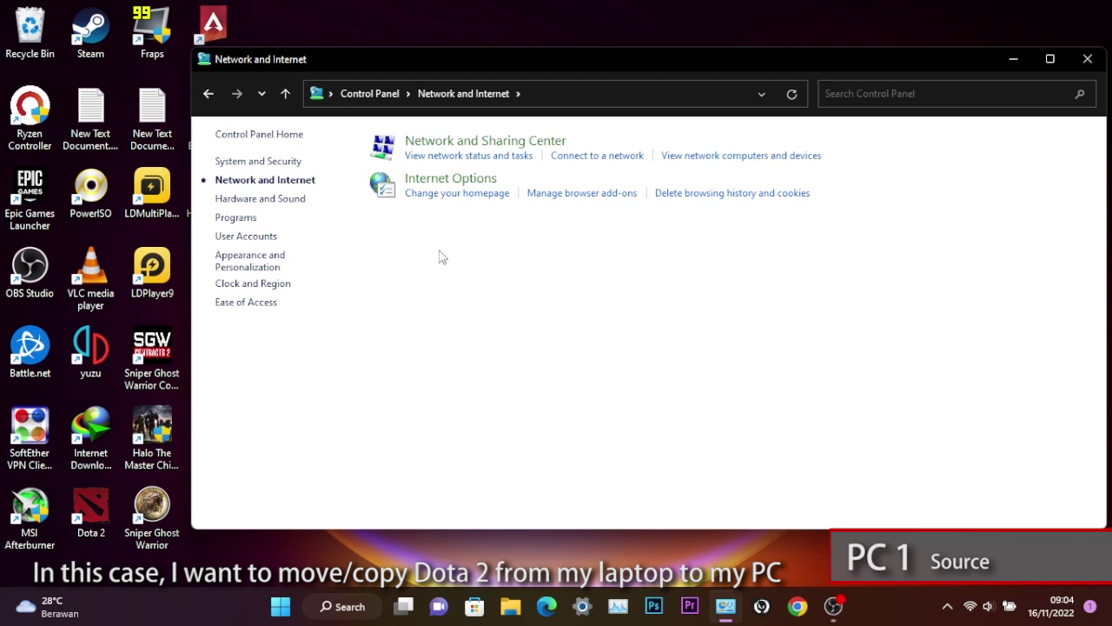
# Step: Open the Internet Protocol Version 4 (TCP/IPv4) properties of the Ethernet connection on PC 1
pyautogui.click(519, 142)
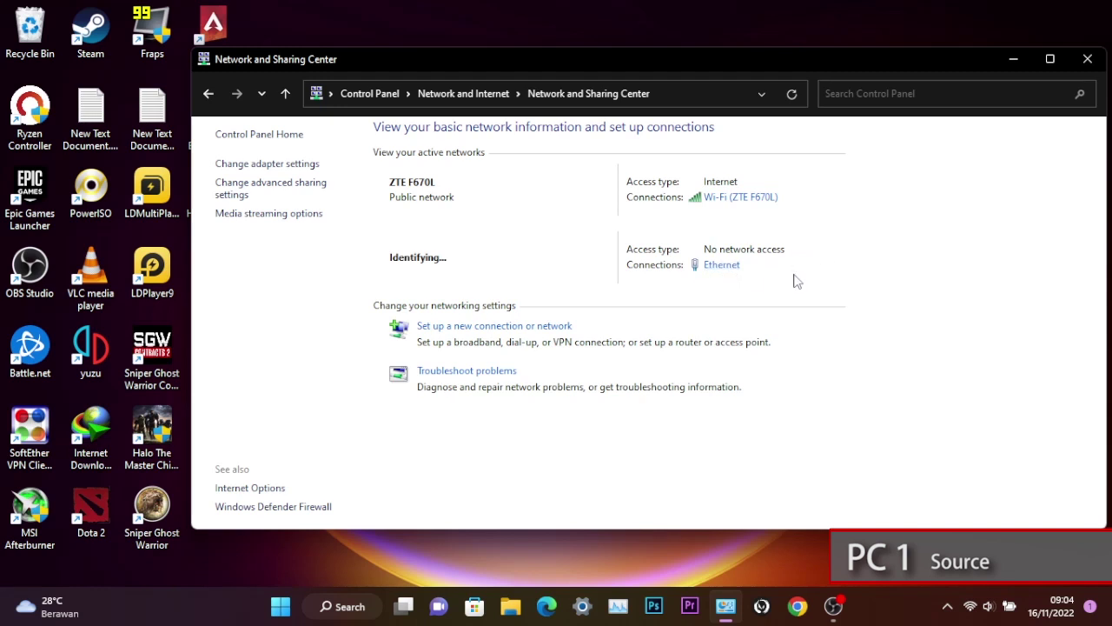
pyautogui.click(711, 270)
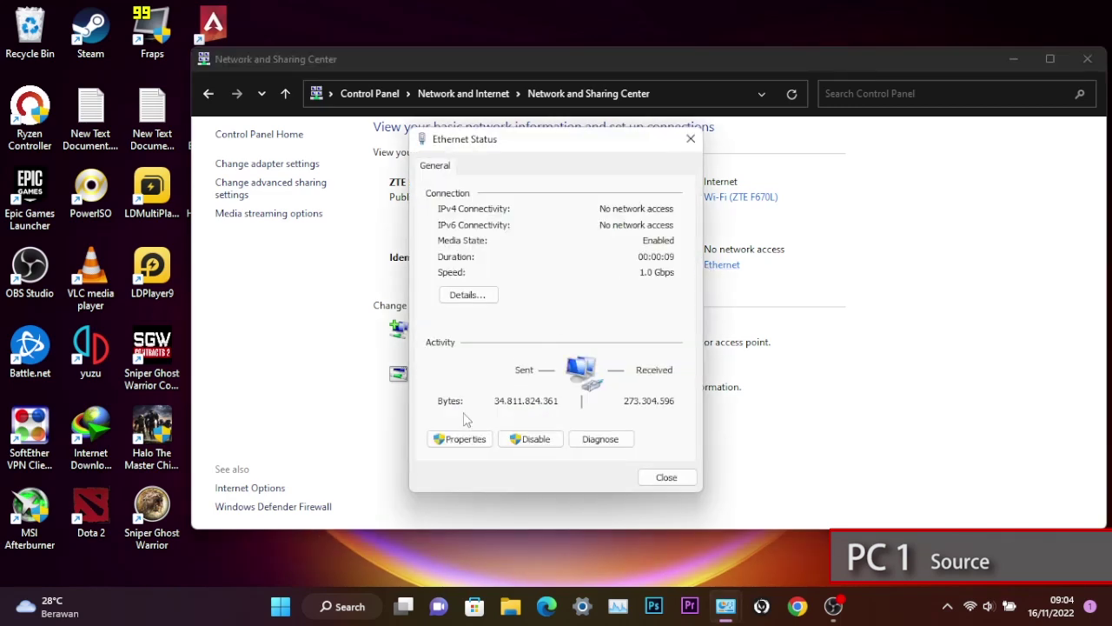
pyautogui.click(461, 441)
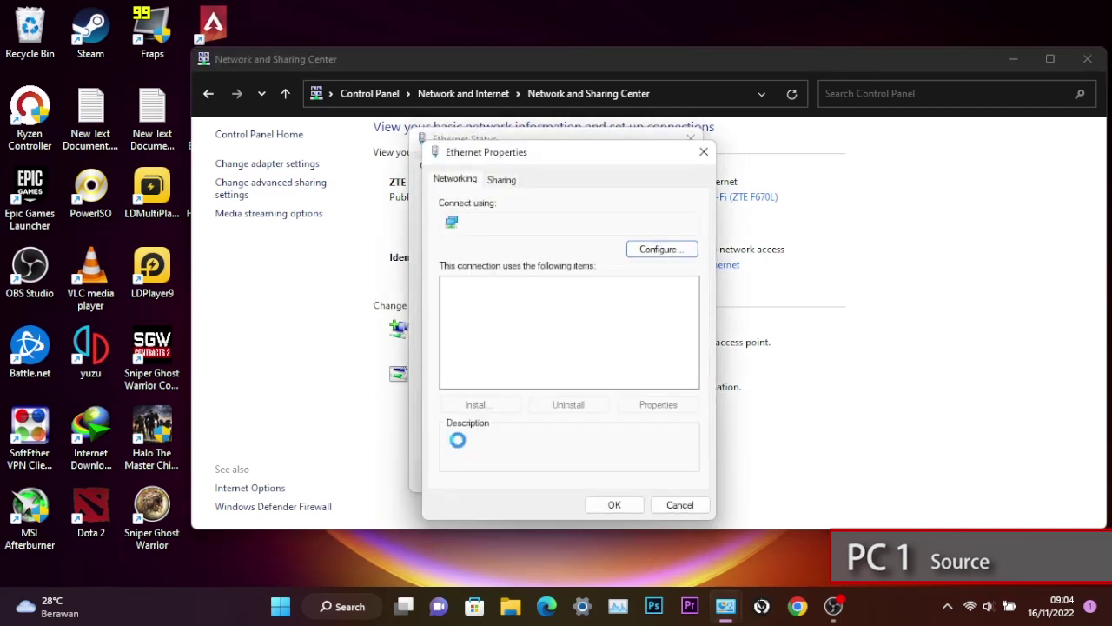
pyautogui.doubleClick(560, 327)
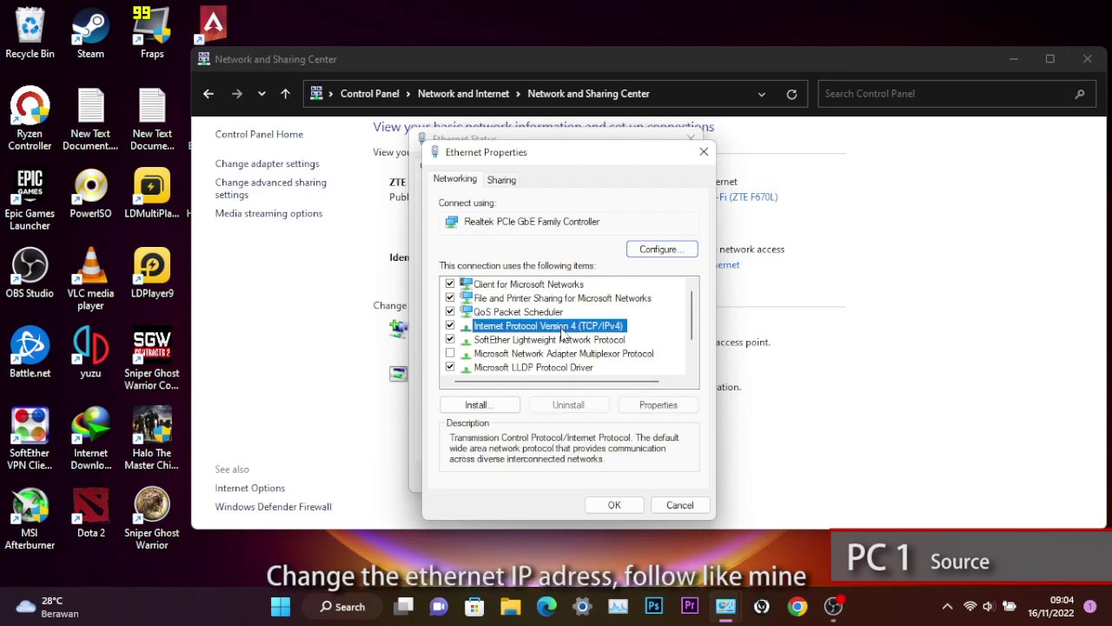
# Step: Assign the Ethernet connection static IP address 192.168.1.1, subnet mask 255.255.255.0 and default gateway 192.168.1.2, and close its dialogs
pyautogui.click(523, 333)
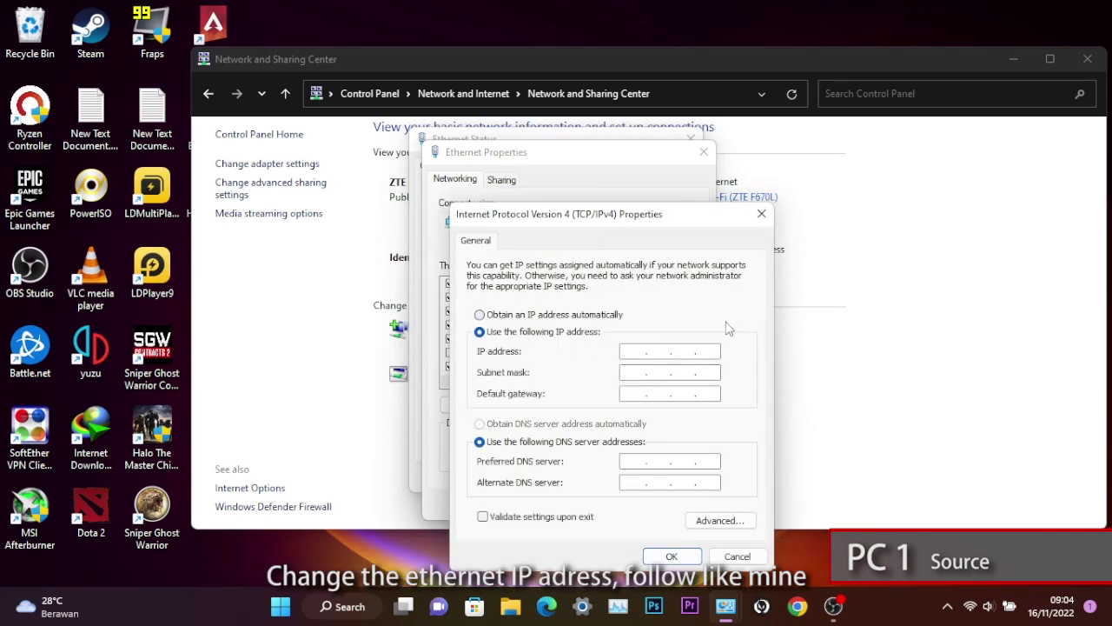
pyautogui.write('192.168.1.1')
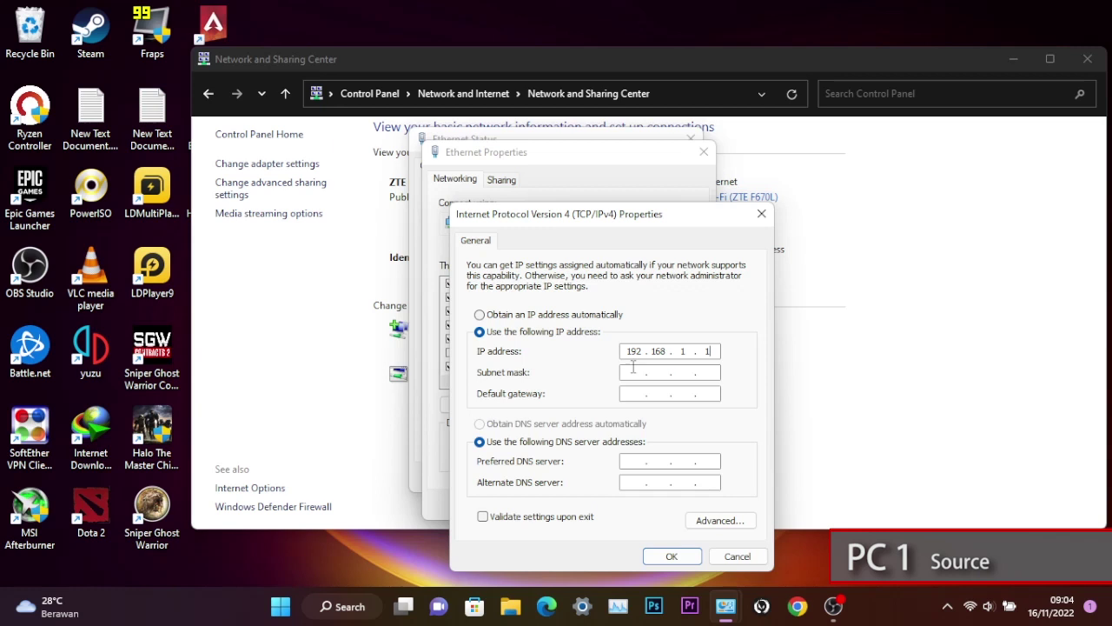
pyautogui.click(634, 371)
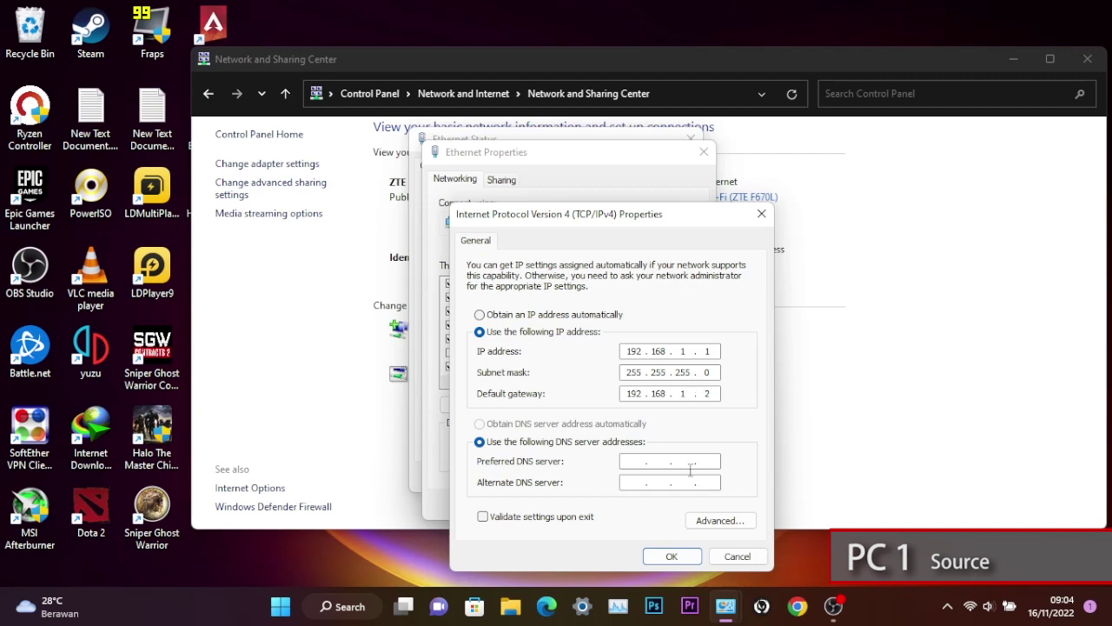
pyautogui.click(677, 556)
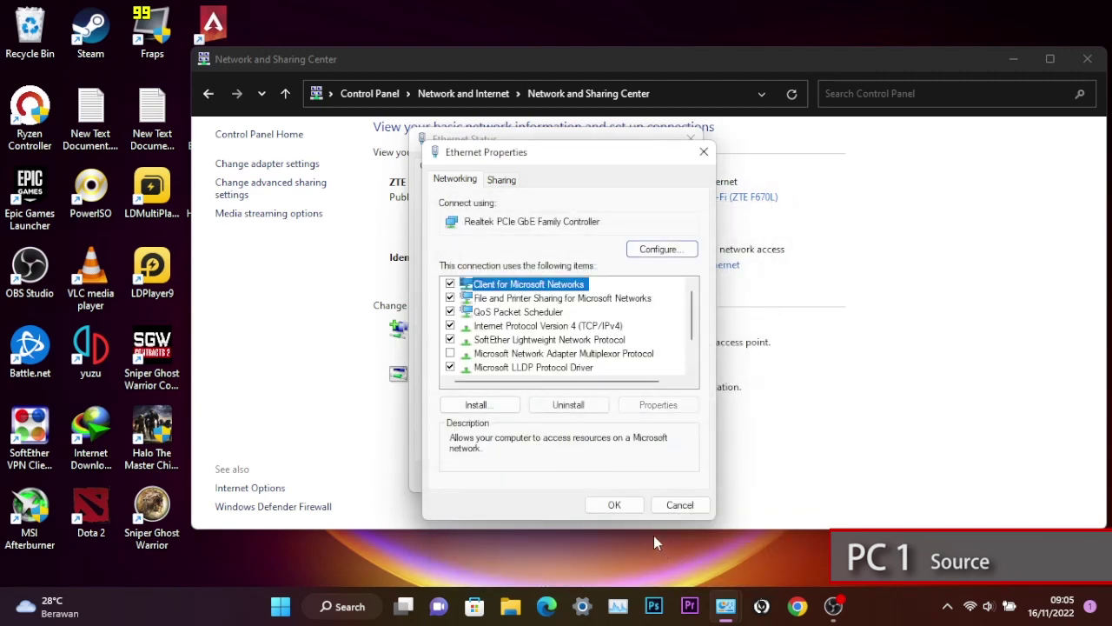
pyautogui.click(611, 504)
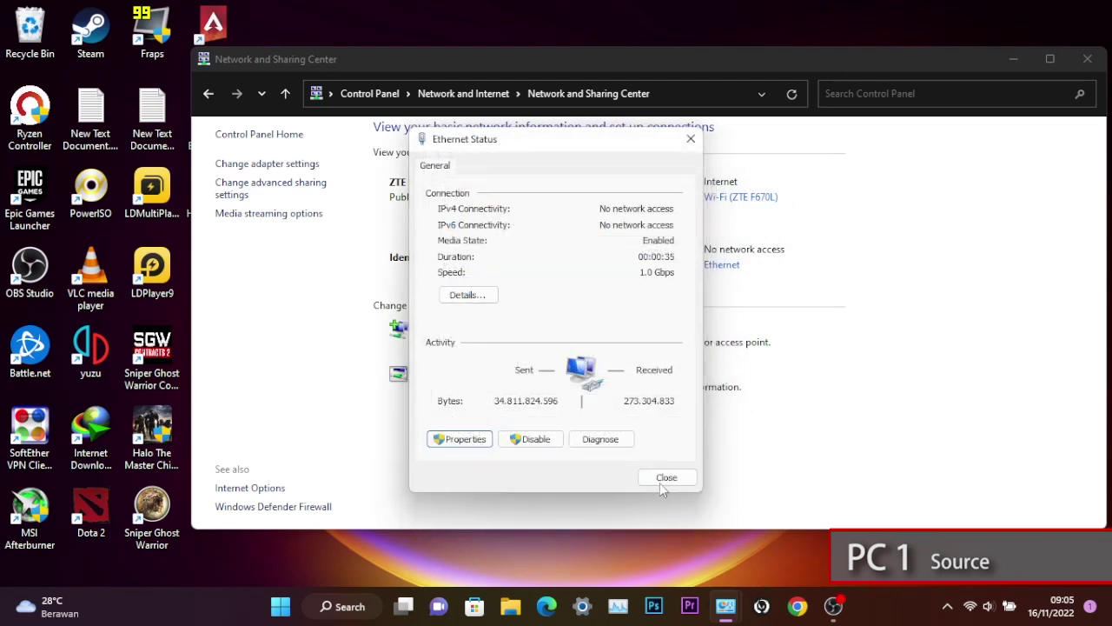
pyautogui.click(667, 478)
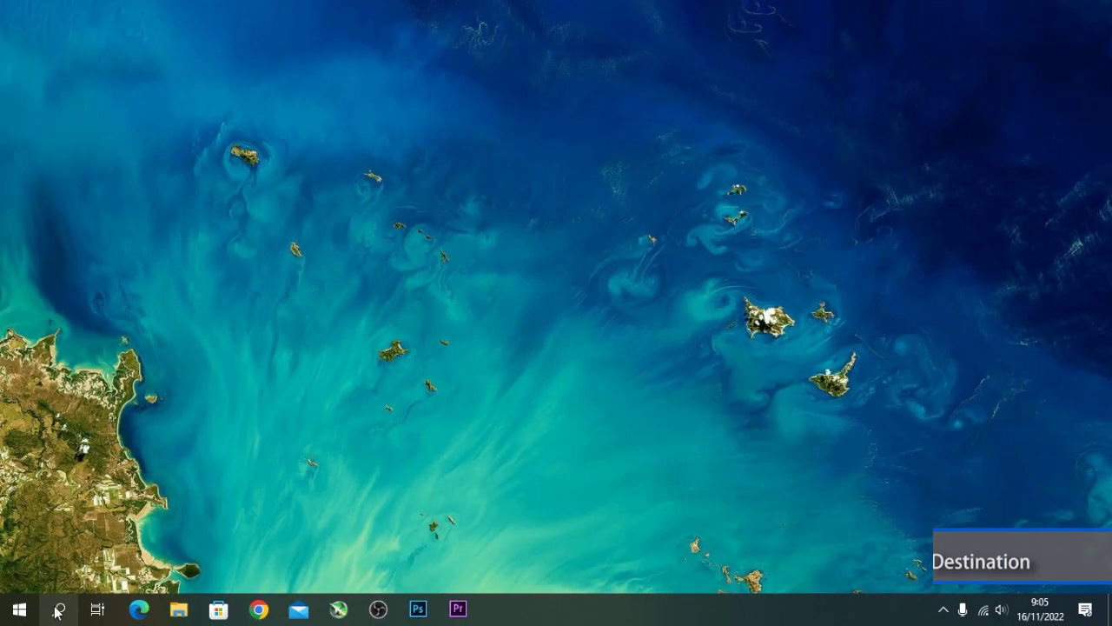
# Step: On PC 2, open the Control Panel's Network and Sharing Center
pyautogui.press('super')
pyautogui.write('contr')
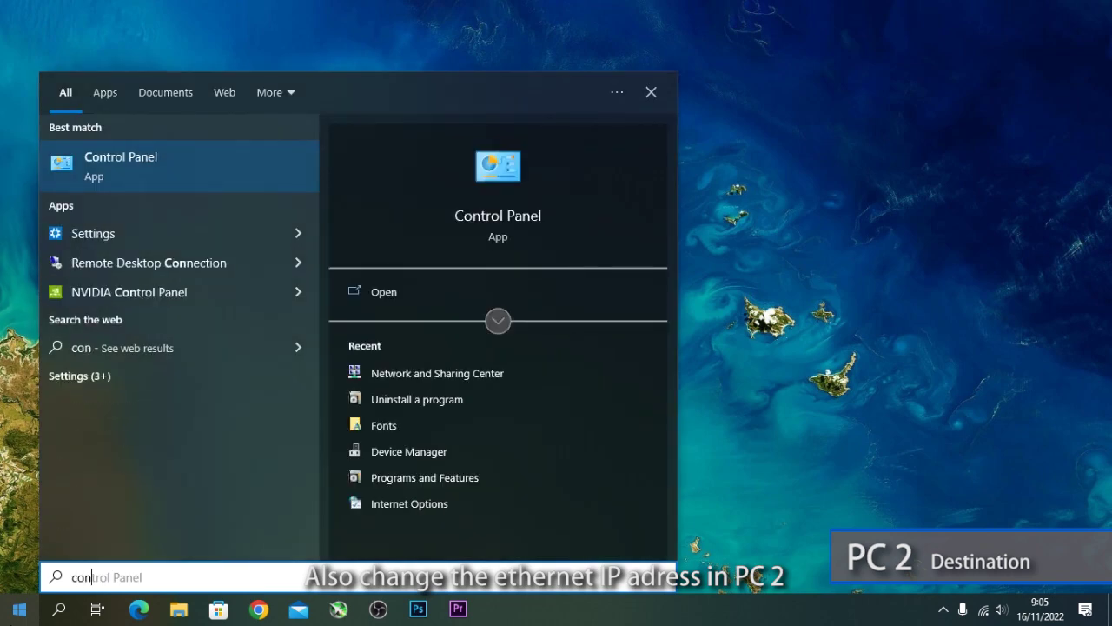
pyautogui.click(191, 172)
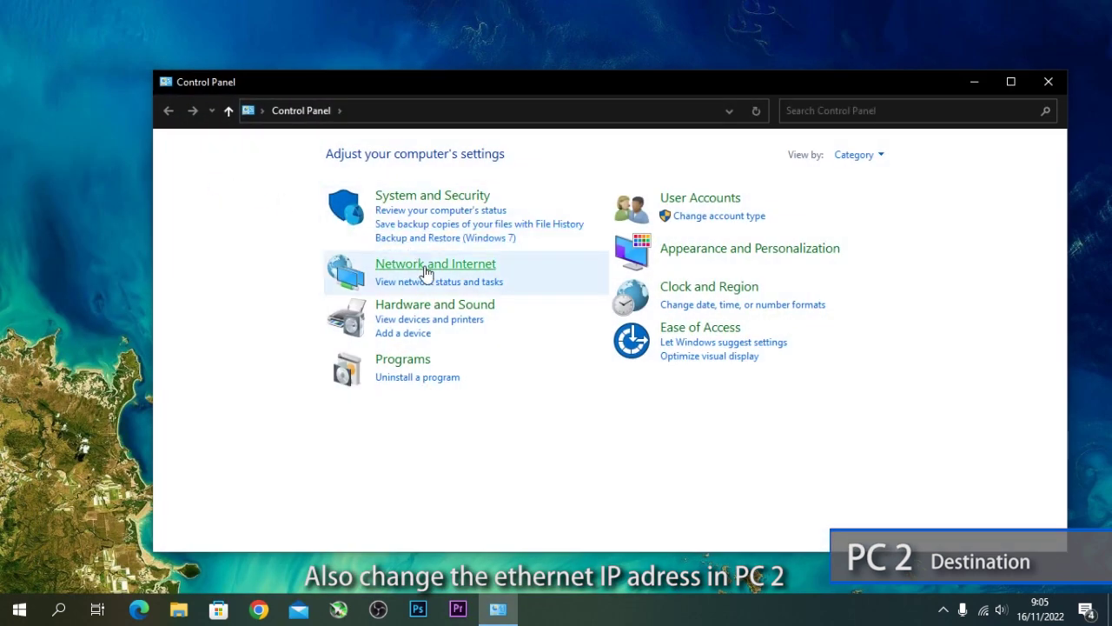
pyautogui.click(424, 266)
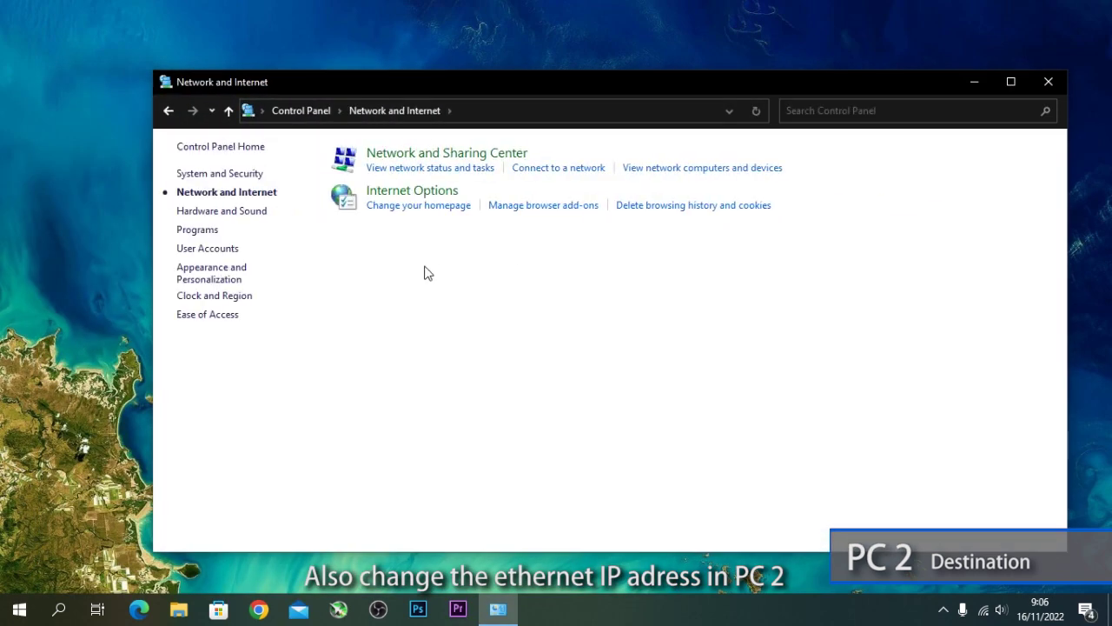
pyautogui.click(461, 160)
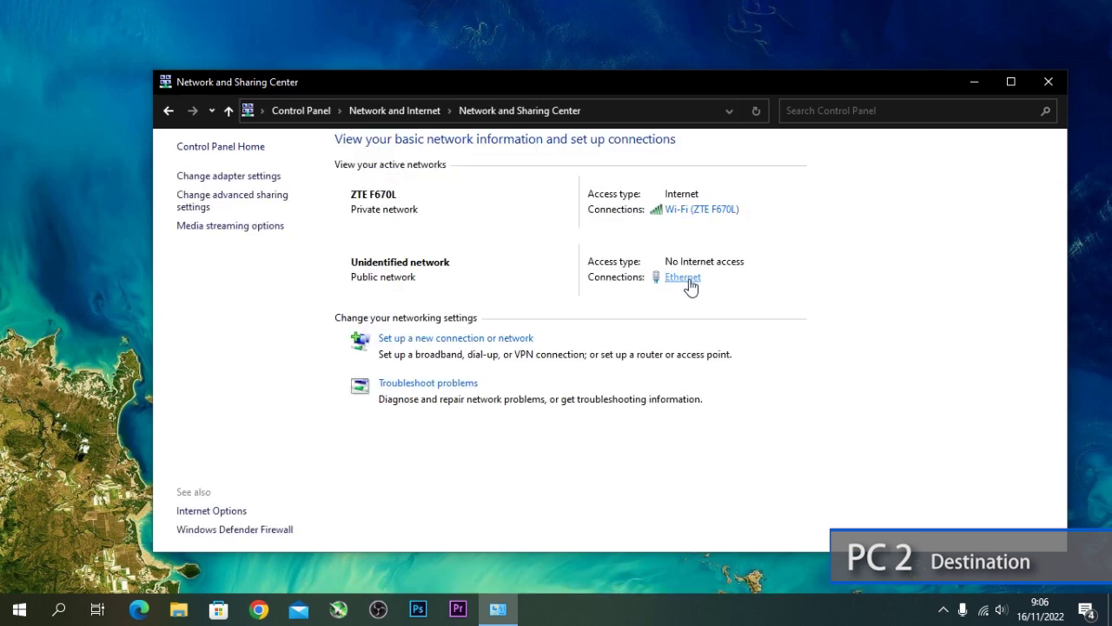
# Step: Open the Internet Protocol Version 4 (TCP/IPv4) properties of PC 2's Ethernet connection
pyautogui.click(687, 278)
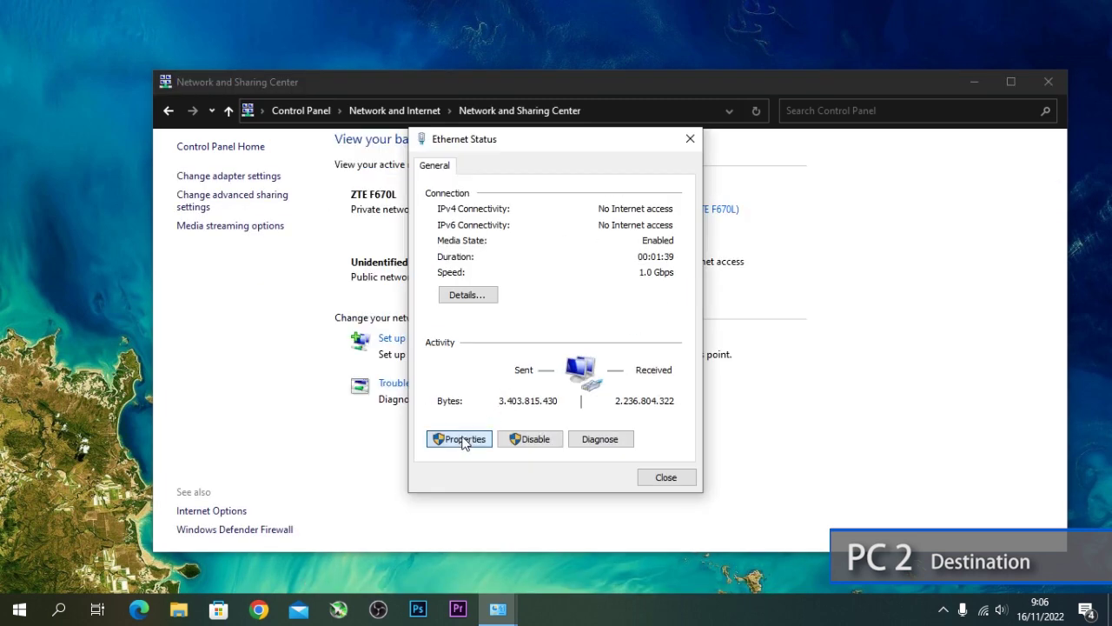
pyautogui.click(463, 439)
pyautogui.doubleClick(576, 327)
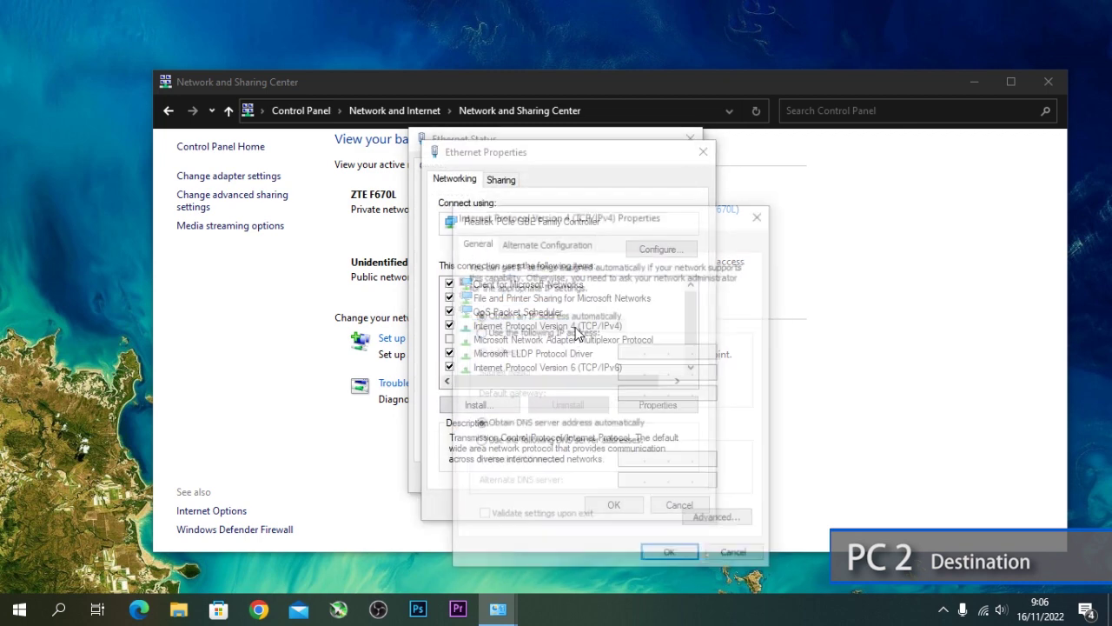
# Step: Assign PC 2's Ethernet static IP address 192.168.1.2, subnet mask 255.255.255.0 and default gateway 192.168.1.1, and close its dialogs
pyautogui.click(571, 335)
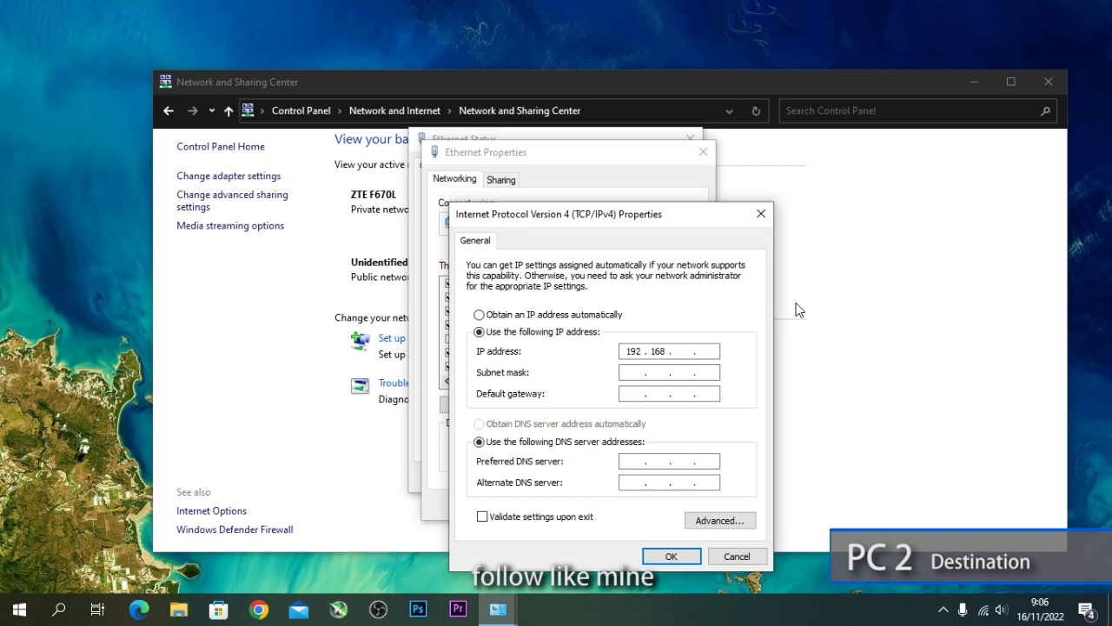
pyautogui.write('192 . 168 . 1 . 2')
pyautogui.click(713, 372)
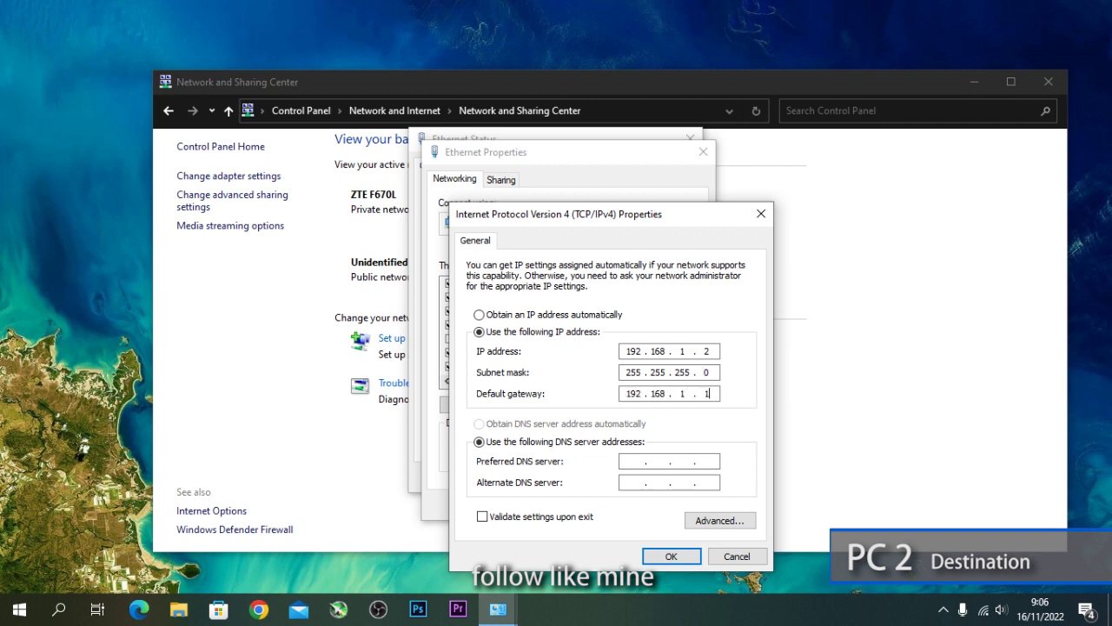
pyautogui.click(671, 556)
pyautogui.click(625, 511)
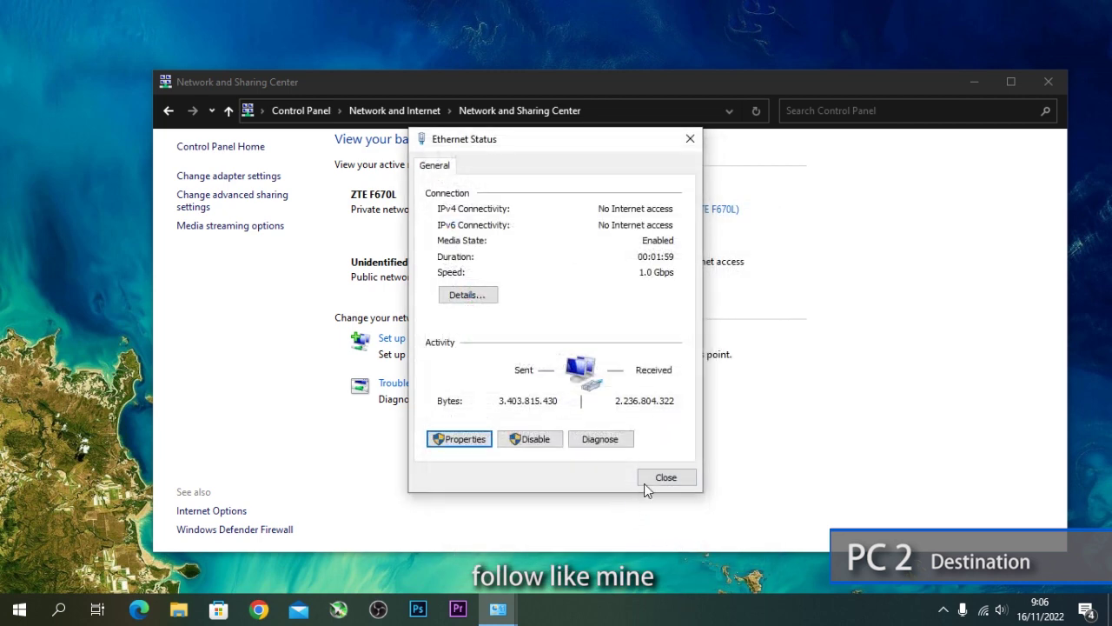
pyautogui.click(644, 483)
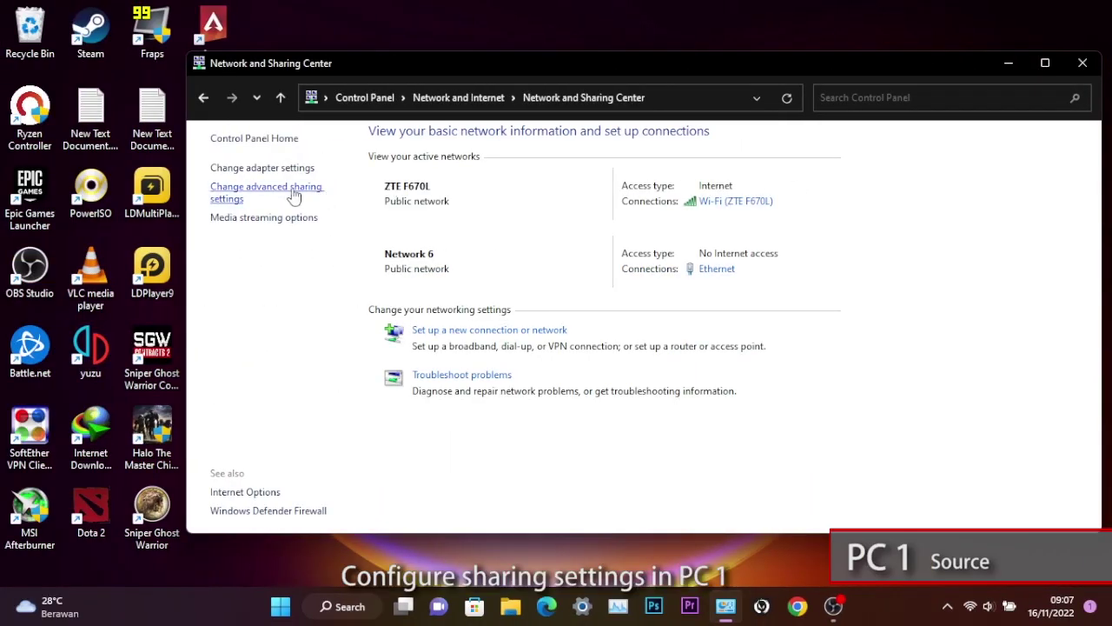
# Step: On PC 1, review the advanced sharing settings for the Private, Guest or Public, and All Networks profiles
pyautogui.click(303, 196)
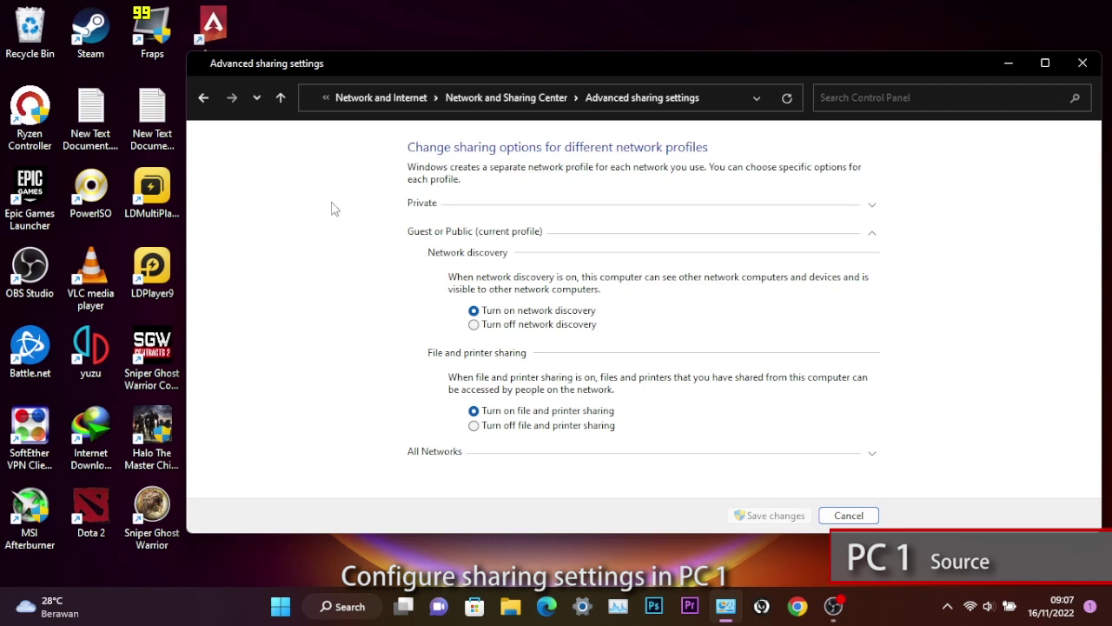
pyautogui.click(876, 206)
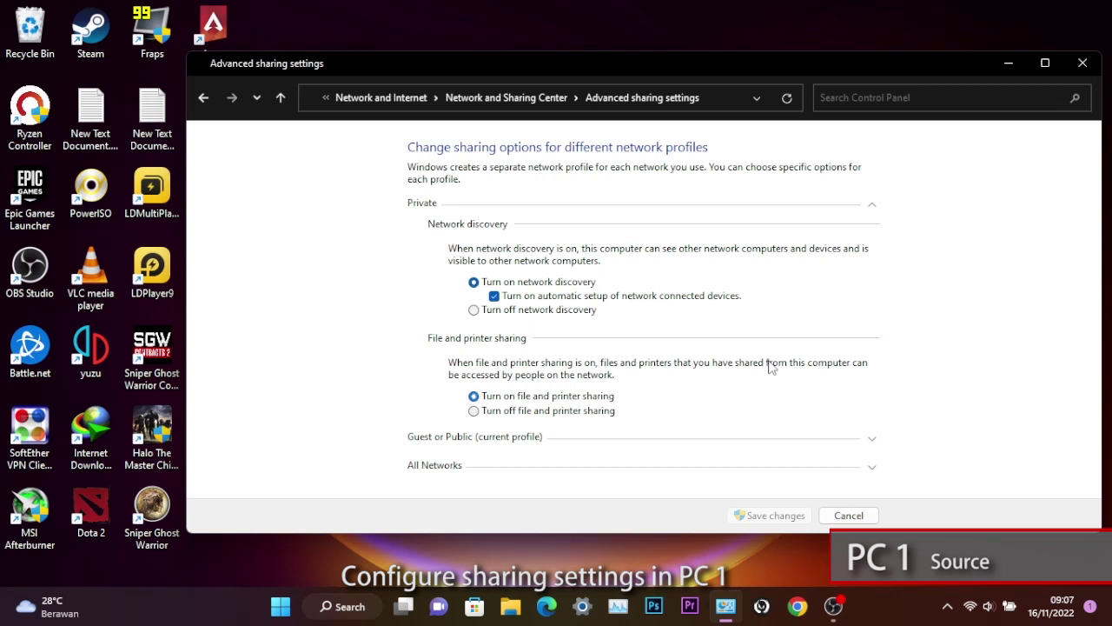
pyautogui.click(871, 438)
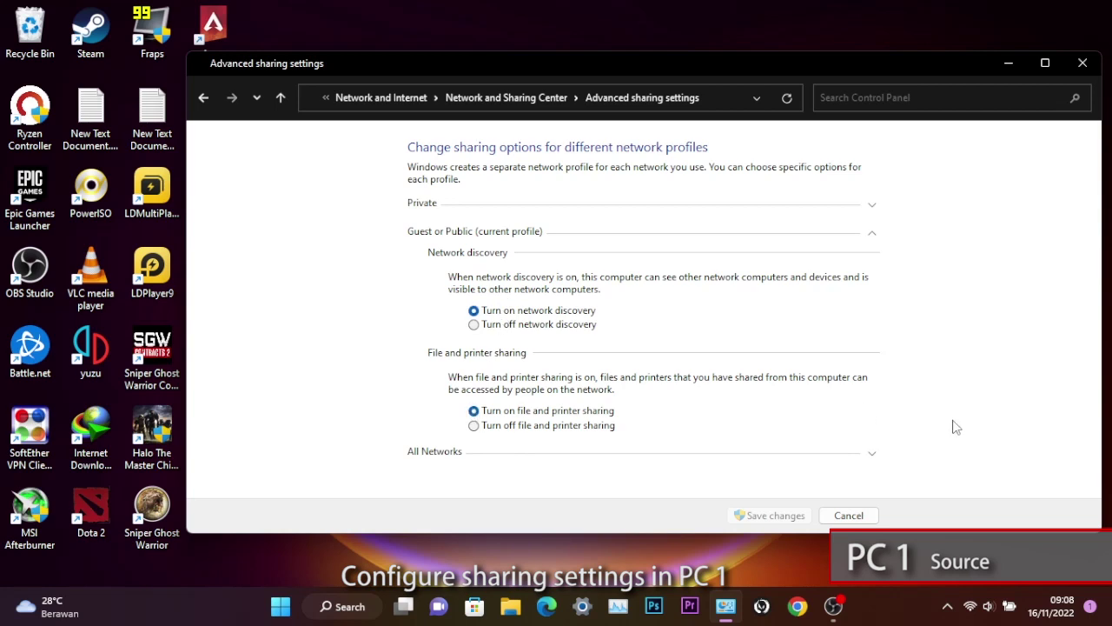
pyautogui.click(872, 453)
pyautogui.scroll(-1, 868, 459)
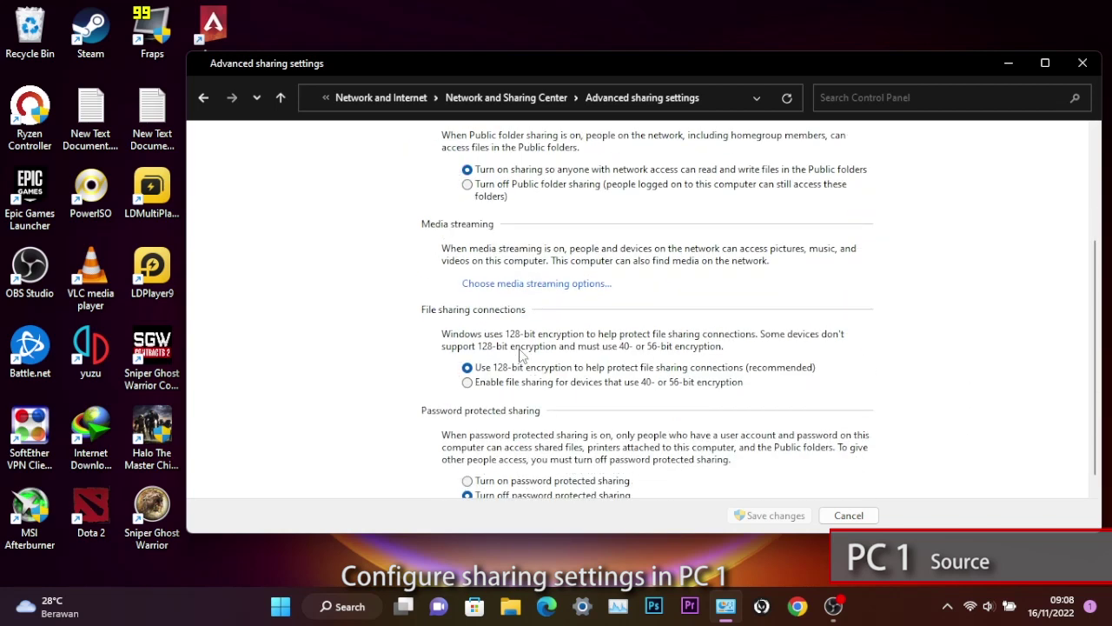
pyautogui.scroll(1, 509, 183)
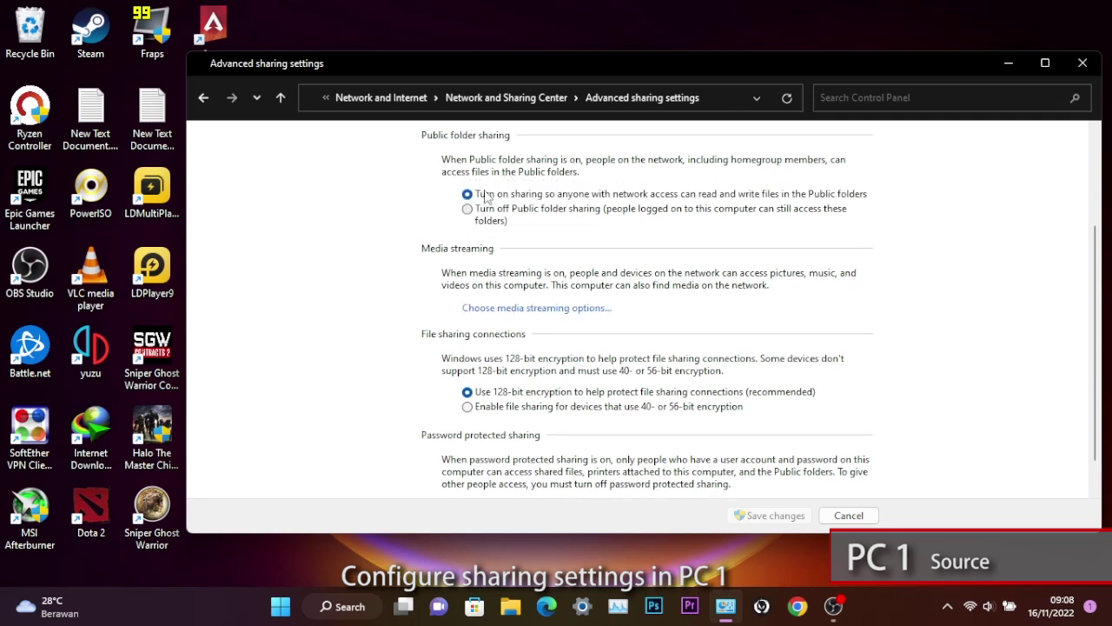
pyautogui.scroll(1, 519, 194)
pyautogui.scroll(-2, 573, 302)
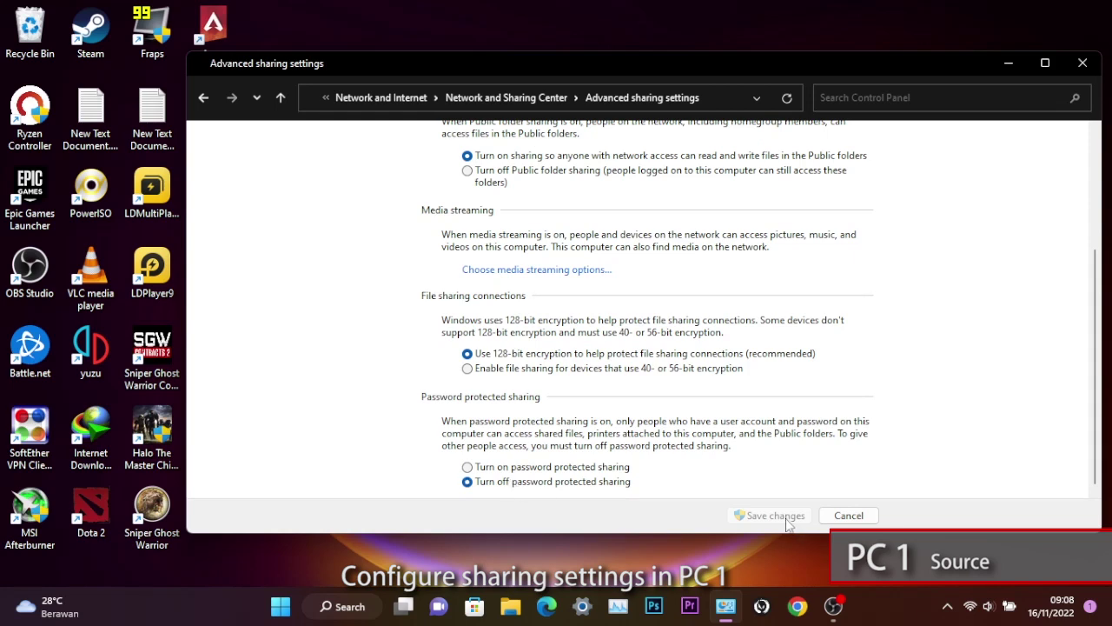
# Step: Return from the advanced sharing settings to the Network and Sharing Center and close its window
pyautogui.click(528, 99)
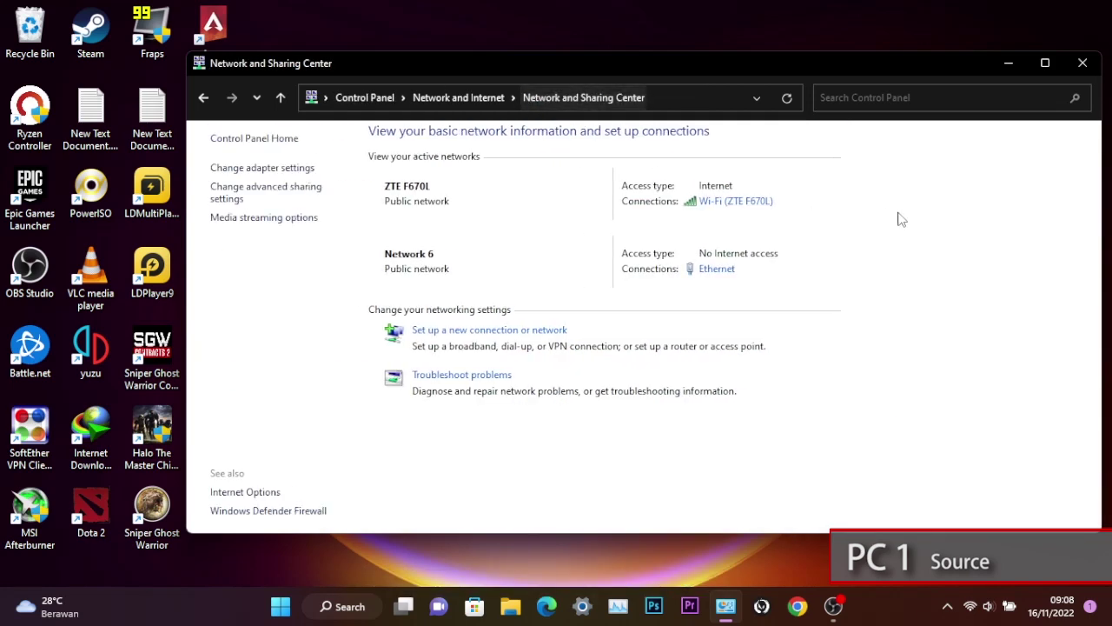
pyautogui.moveTo(981, 63); pyautogui.dragTo(943, 42)
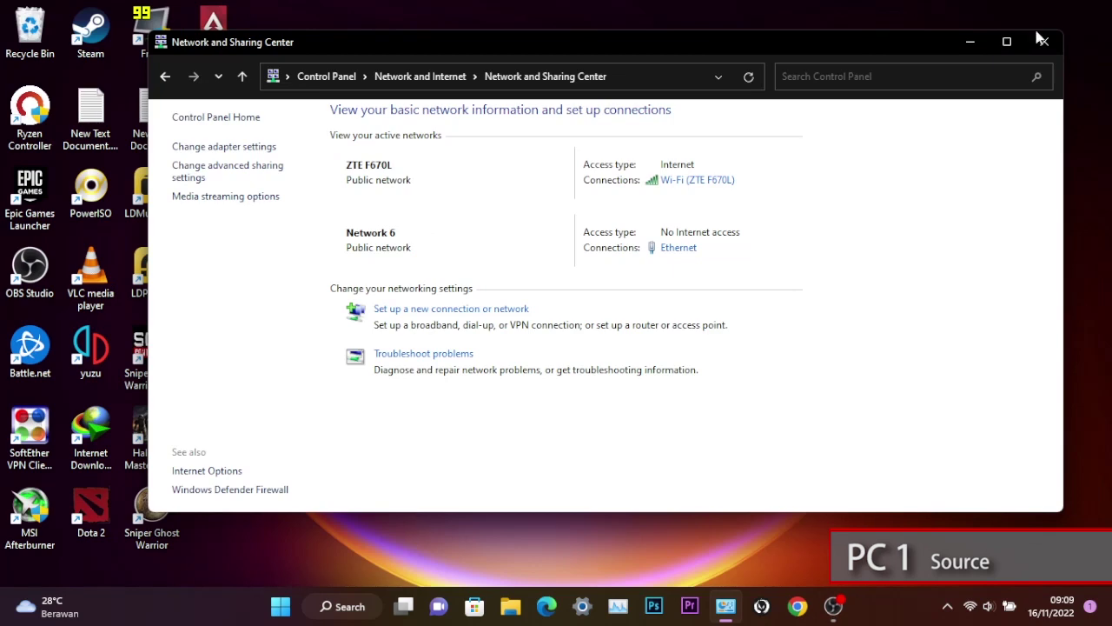
pyautogui.click(1042, 44)
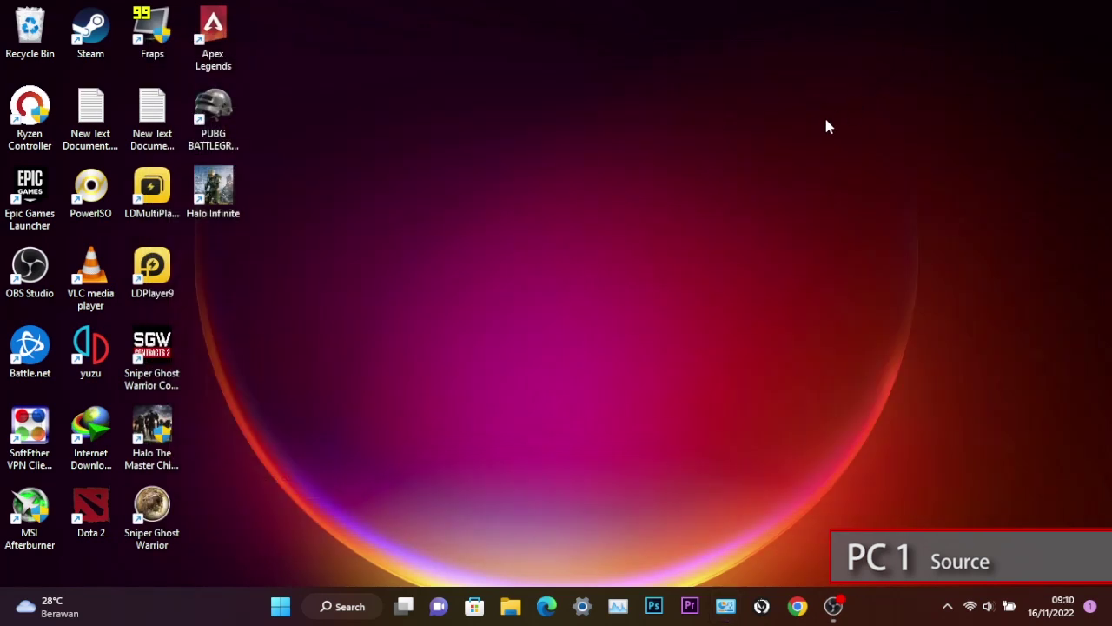
# Step: Search Windows for Steam and launch it on PC 1
pyautogui.press('super')
pyautogui.write('steam')
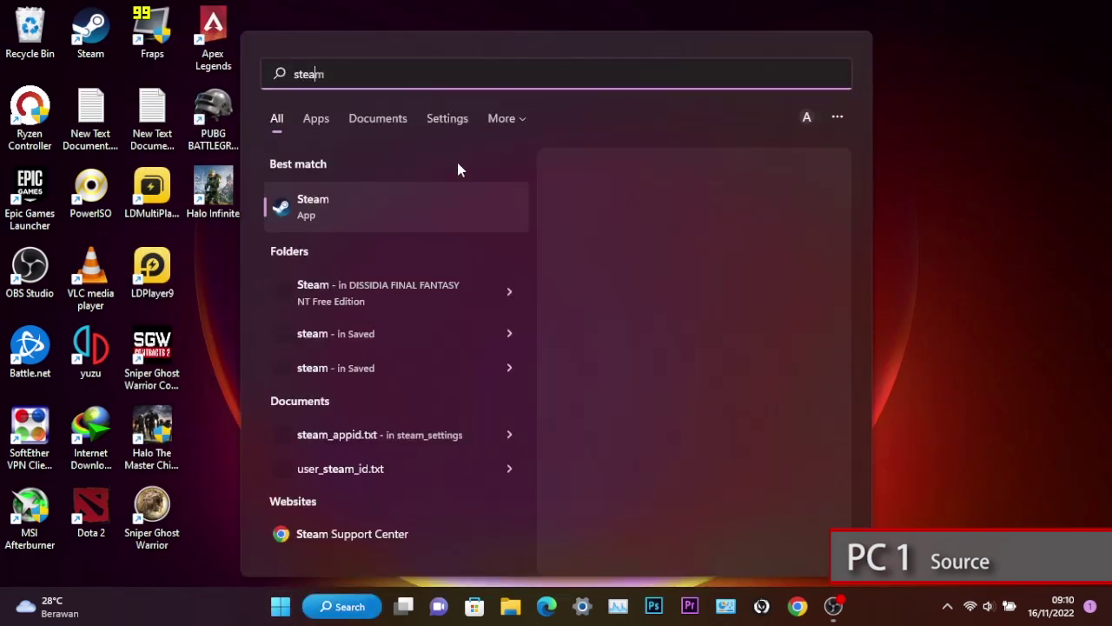
pyautogui.click(358, 202)
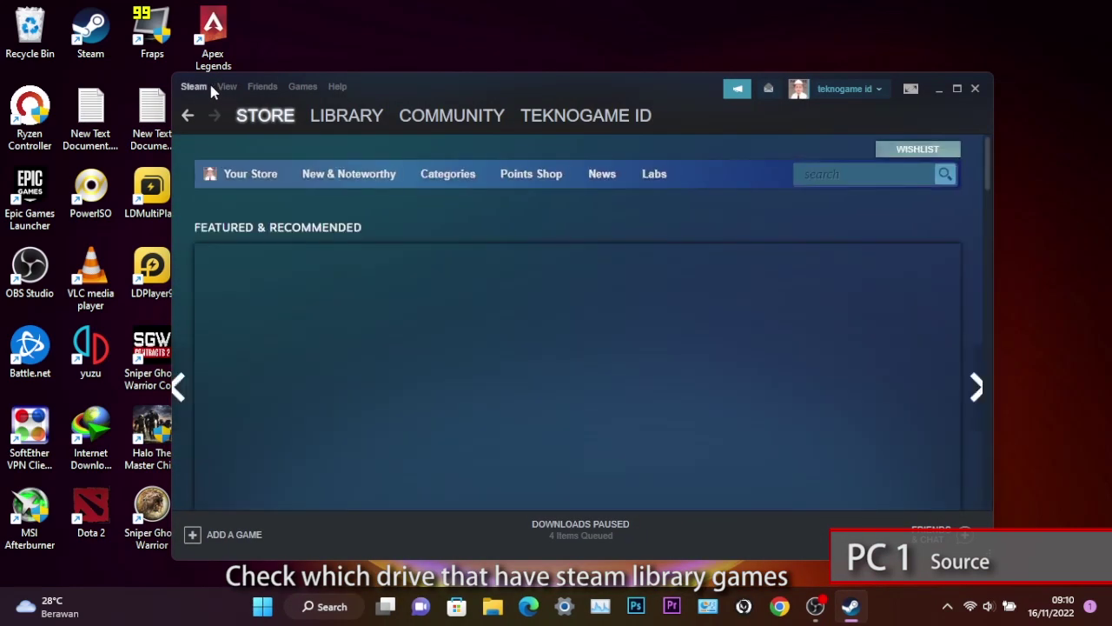
# Step: Open the Steam library folders from the Downloads settings and check the games stored on the D: and E: drives
pyautogui.click(210, 87)
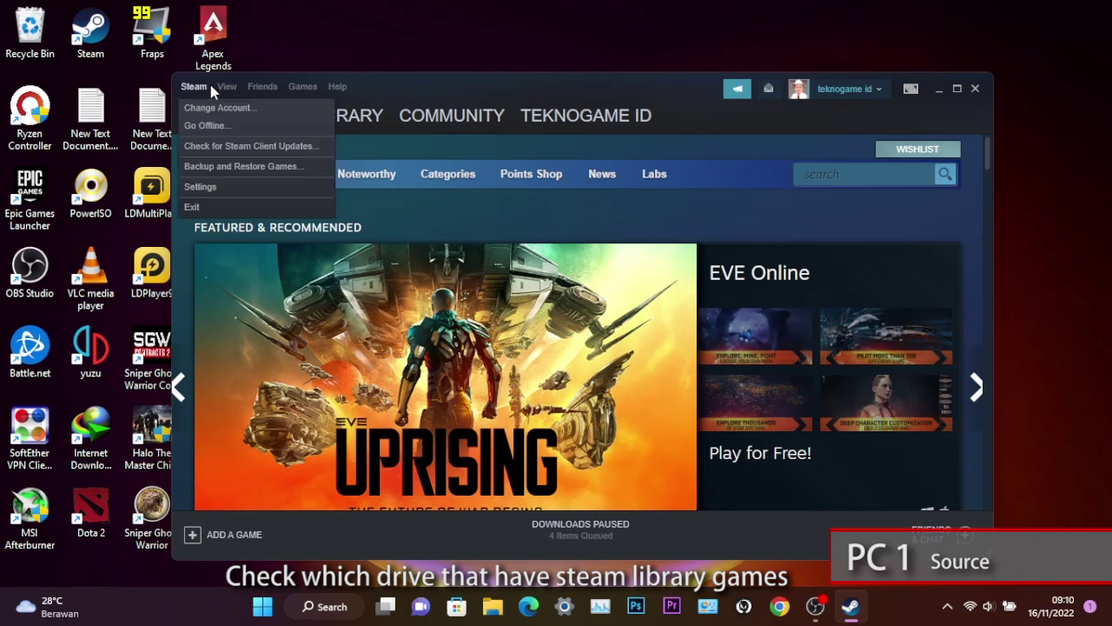
pyautogui.click(234, 184)
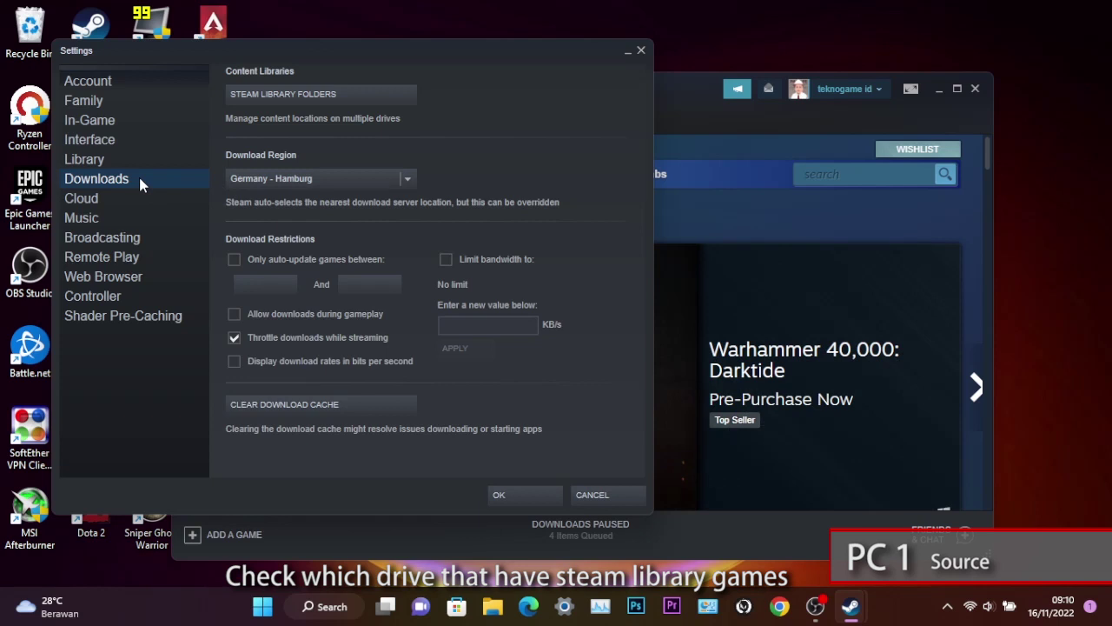
pyautogui.click(339, 94)
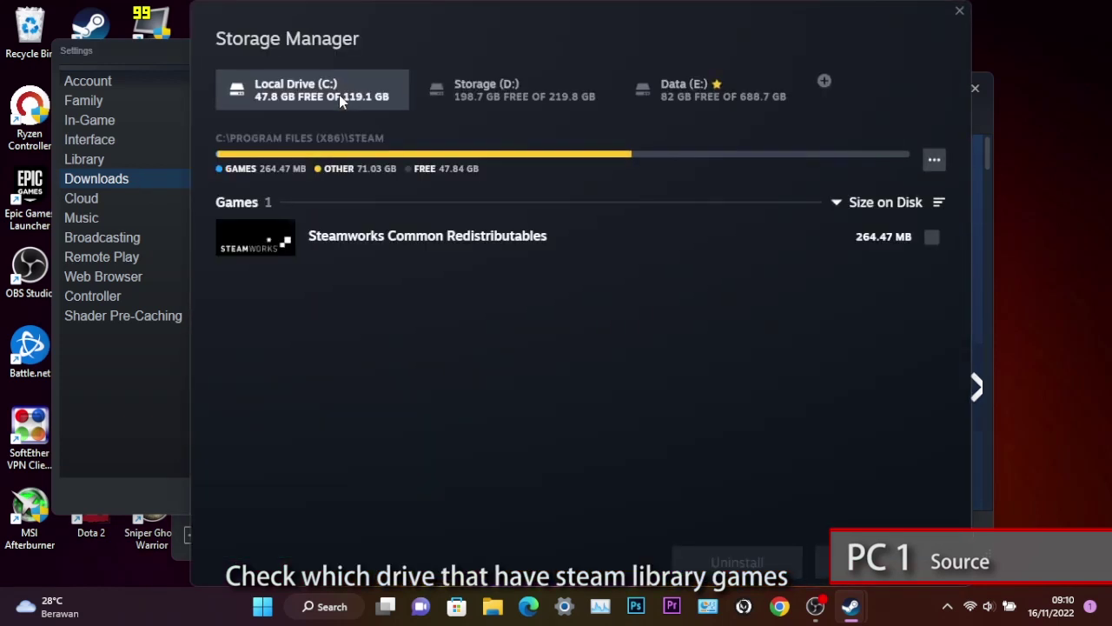
pyautogui.click(459, 103)
pyautogui.click(639, 102)
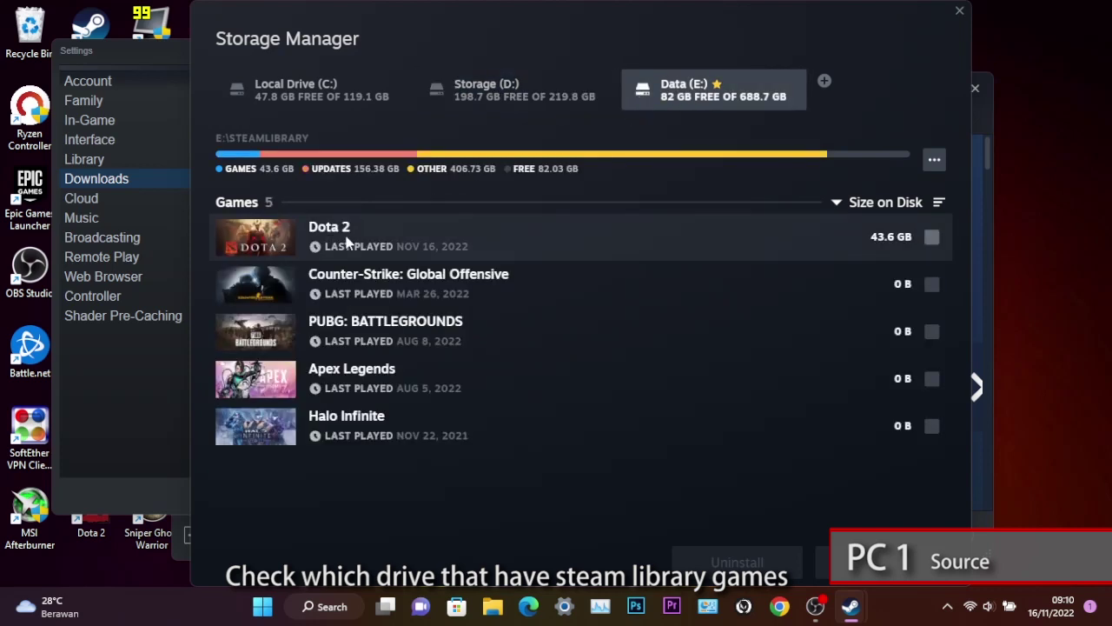
# Step: Check the Dota 2 entry on the E: drive, then close the Storage Manager and the Steam settings
pyautogui.click(298, 243)
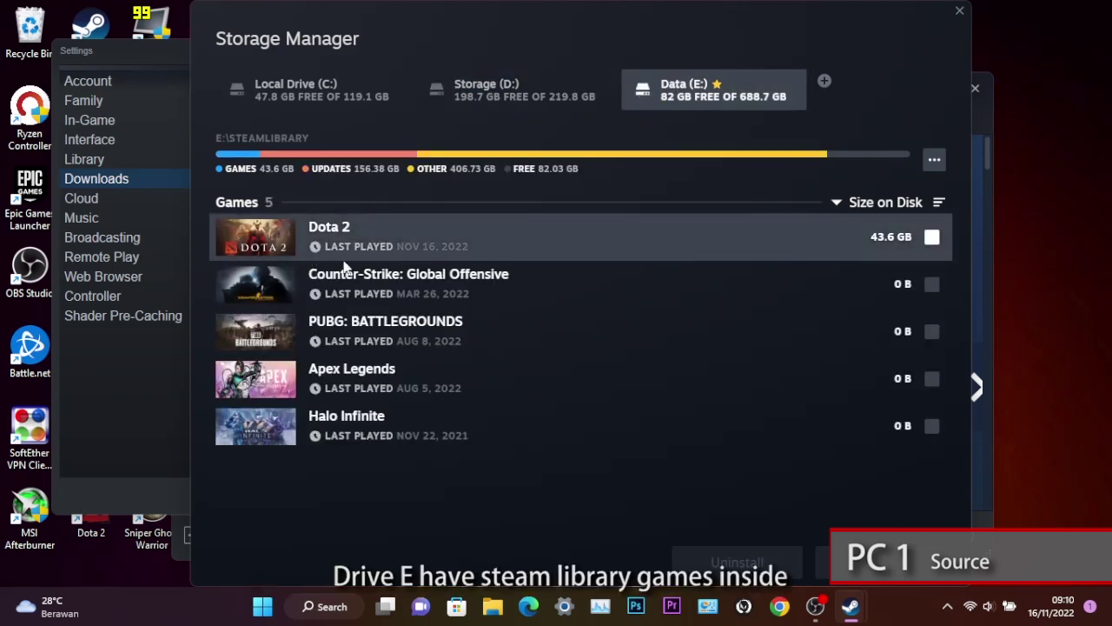
pyautogui.click(297, 240)
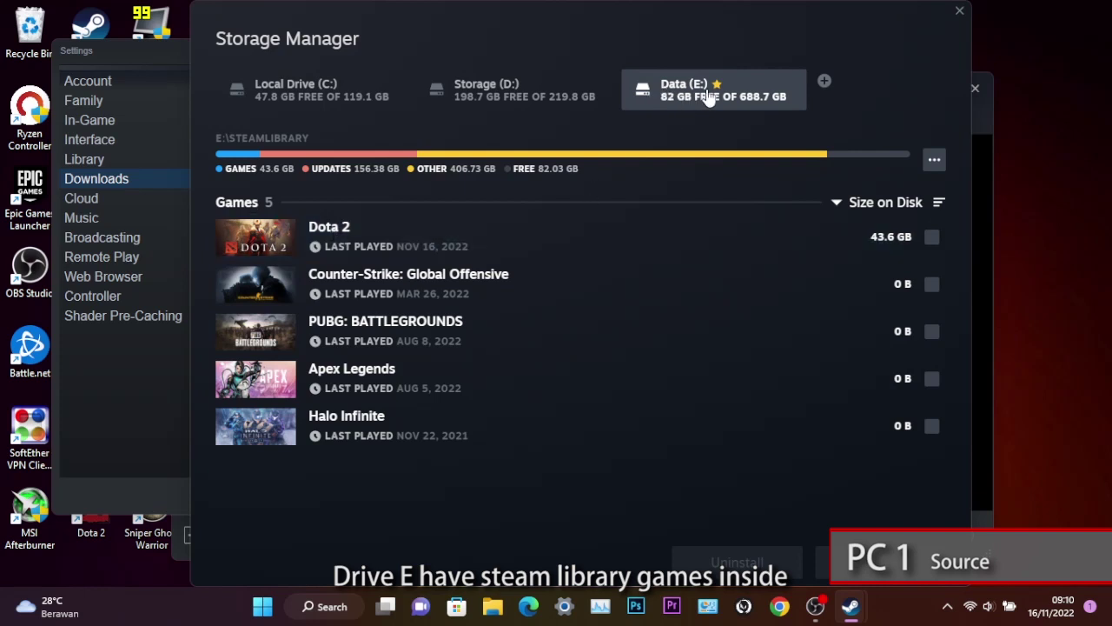
pyautogui.click(960, 12)
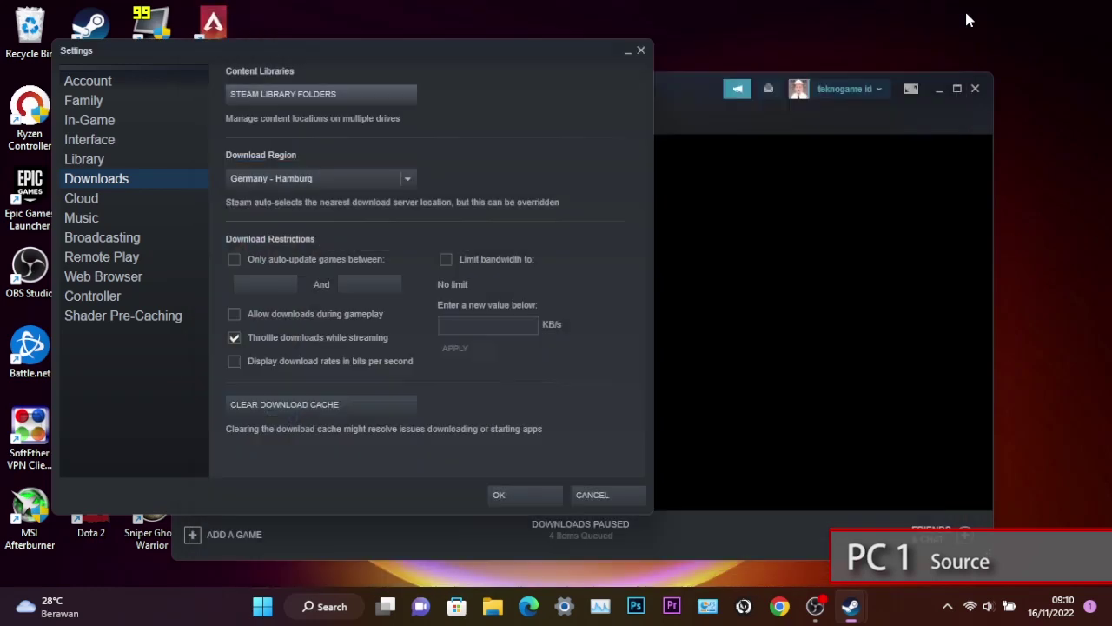
pyautogui.click(641, 50)
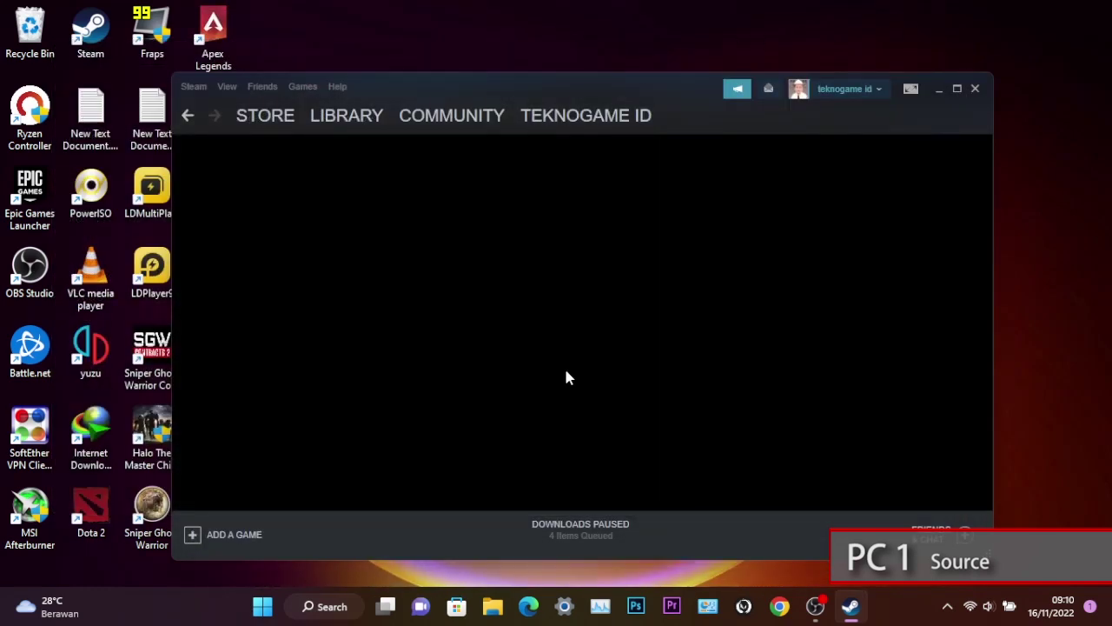
# Step: Browse in File Explorer to E:\SteamLibrary\steamapps\common and locate the dota 2 beta folder
pyautogui.click(491, 608)
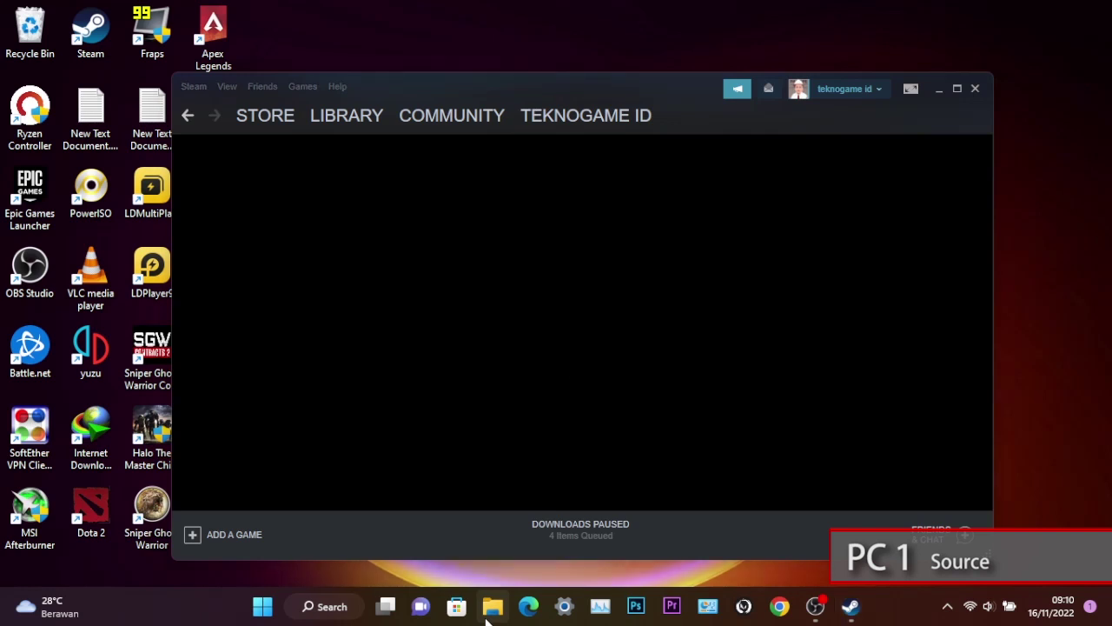
pyautogui.scroll(-3, 260, 479)
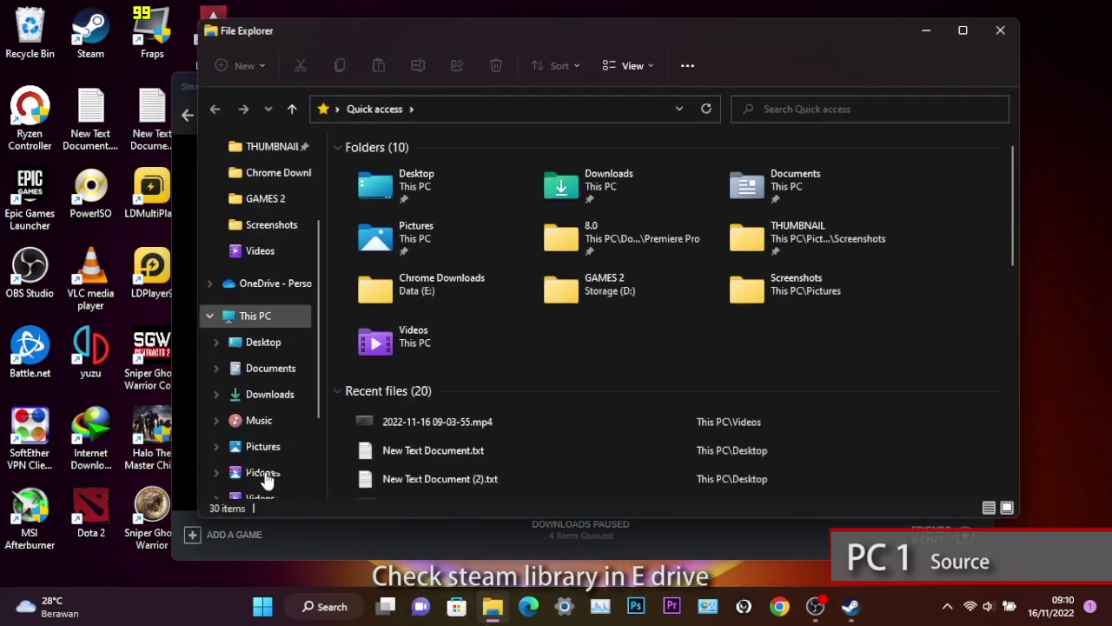
pyautogui.click(270, 482)
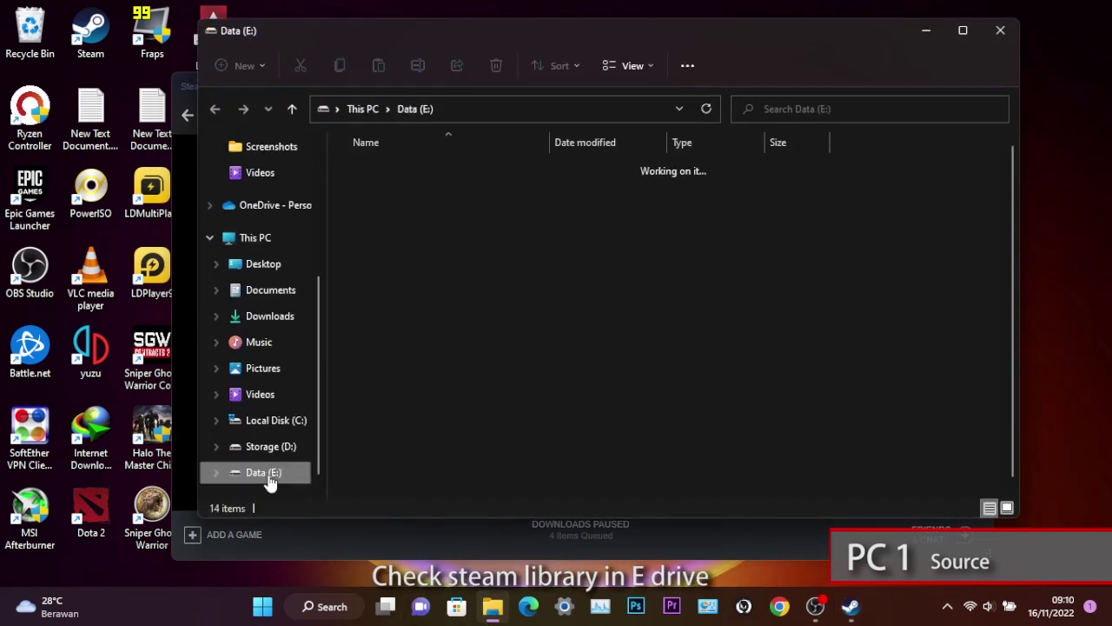
pyautogui.click(432, 448)
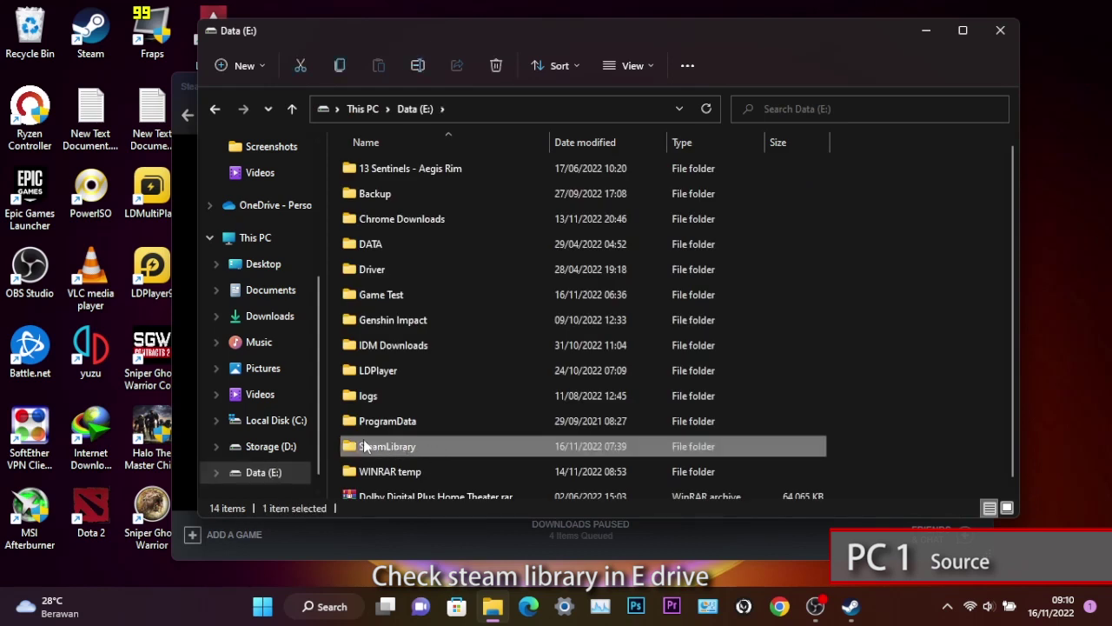
pyautogui.doubleClick(465, 452)
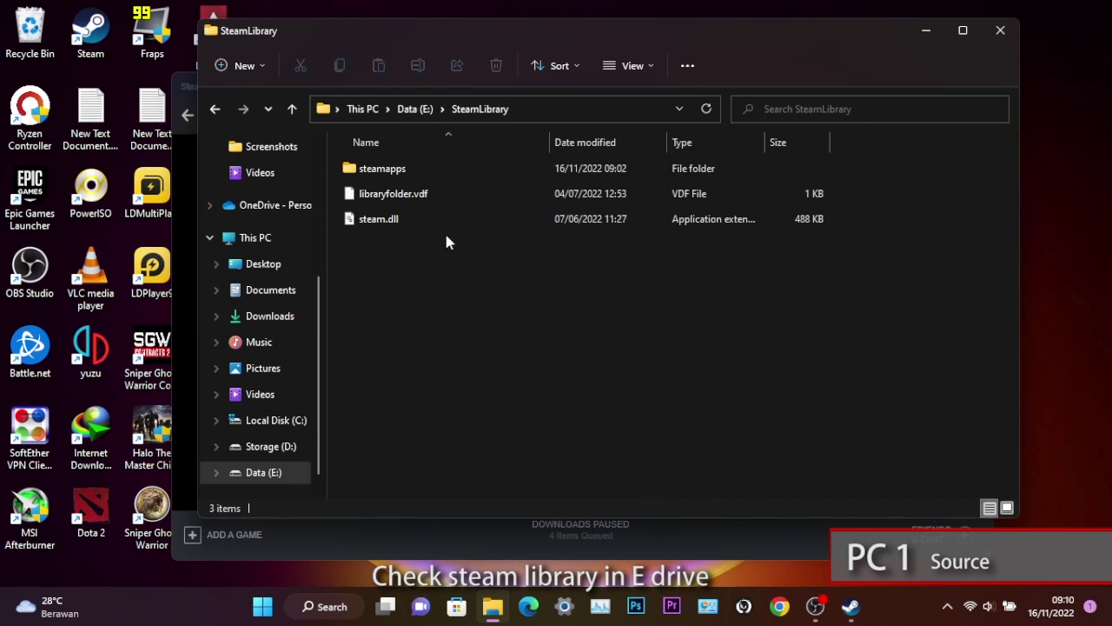
pyautogui.doubleClick(423, 170)
pyautogui.doubleClick(423, 173)
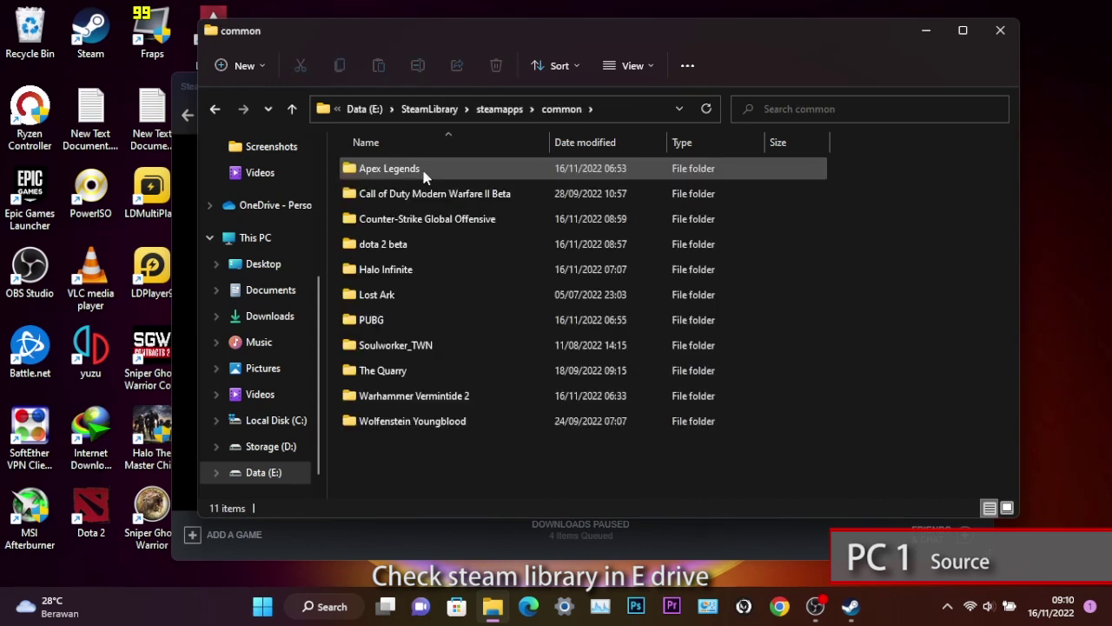
pyautogui.click(421, 236)
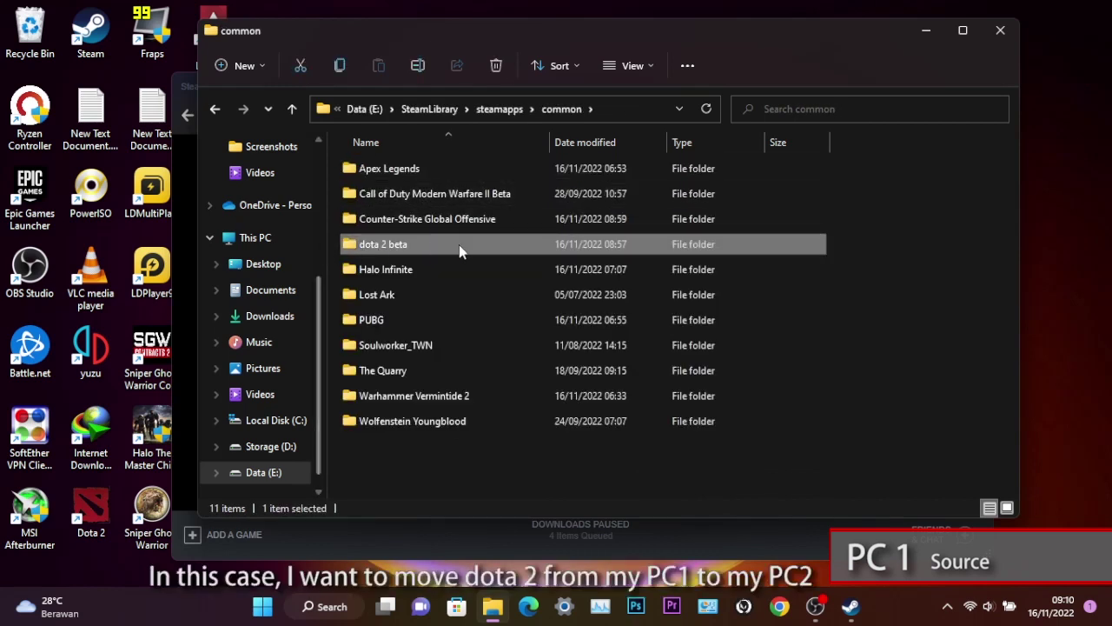
# Step: Return to the root of the E: drive and open the network access sharing dialog for the SteamLibrary folder
pyautogui.click(216, 112)
pyautogui.click(217, 111)
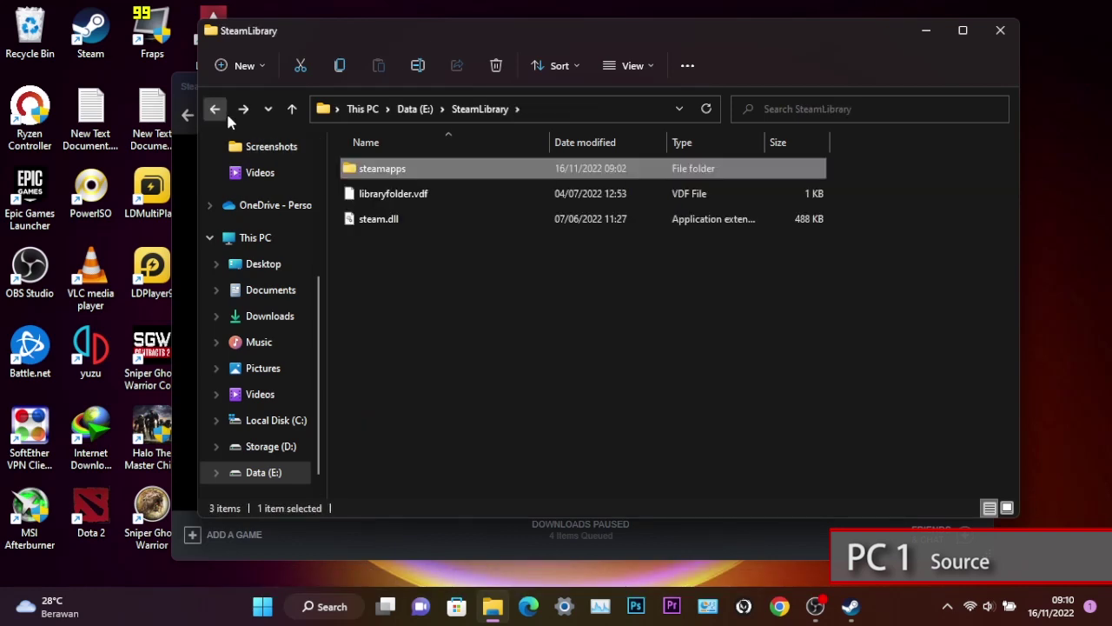
pyautogui.click(225, 113)
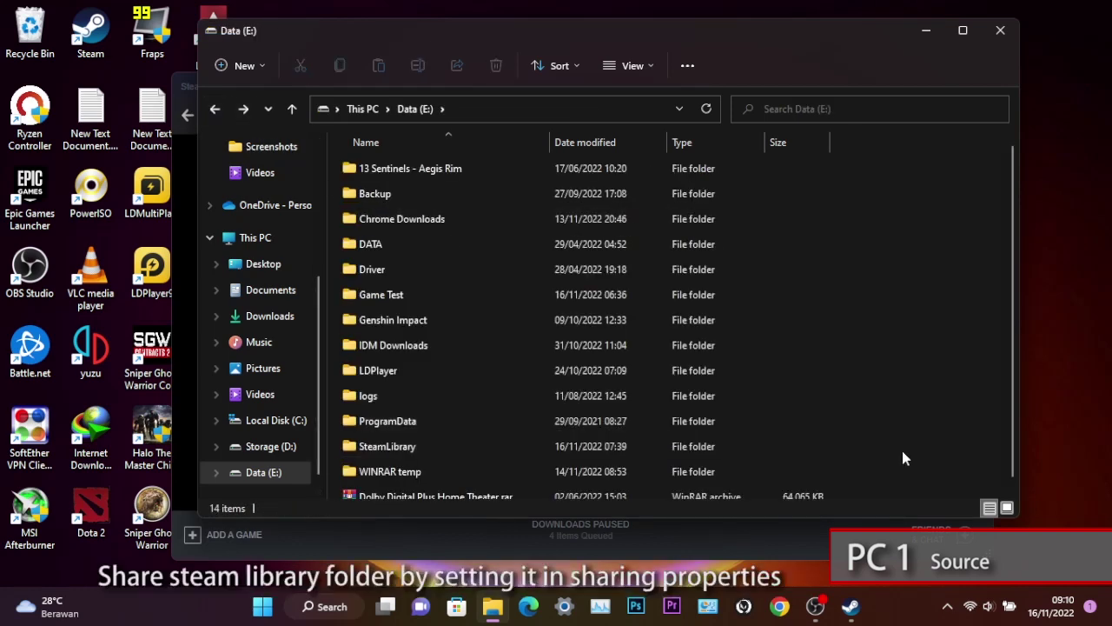
pyautogui.click(498, 446)
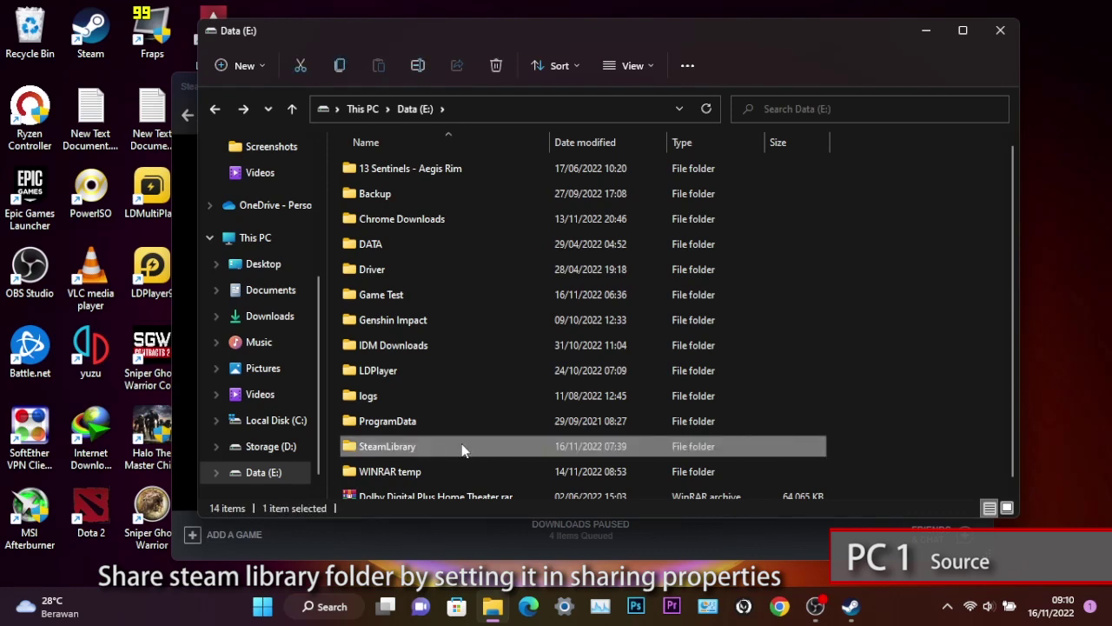
pyautogui.rightClick(462, 449)
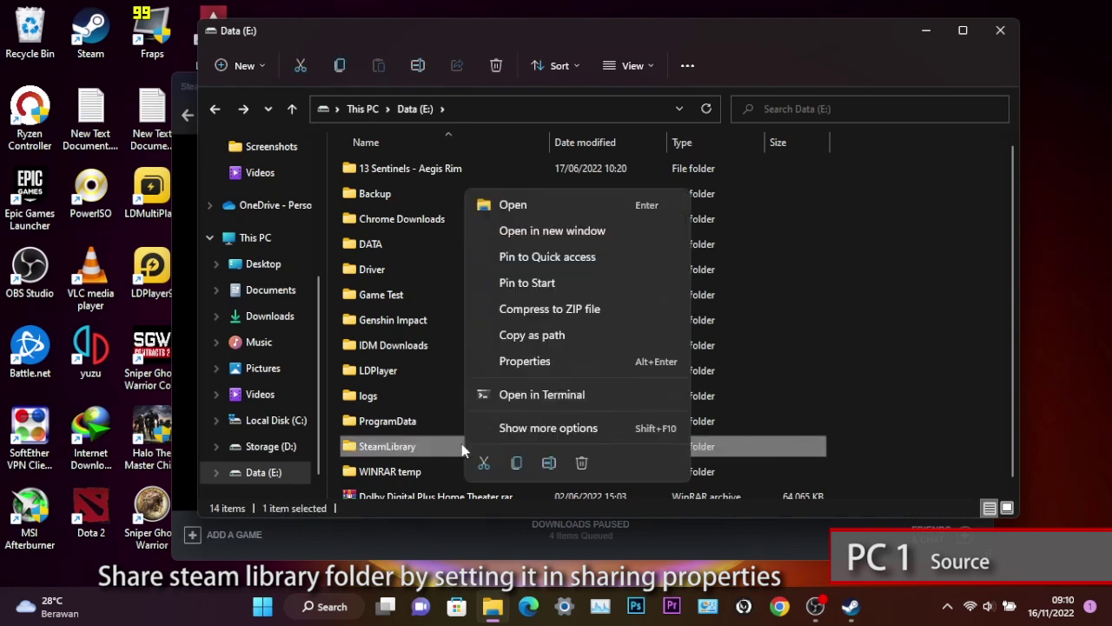
pyautogui.click(519, 364)
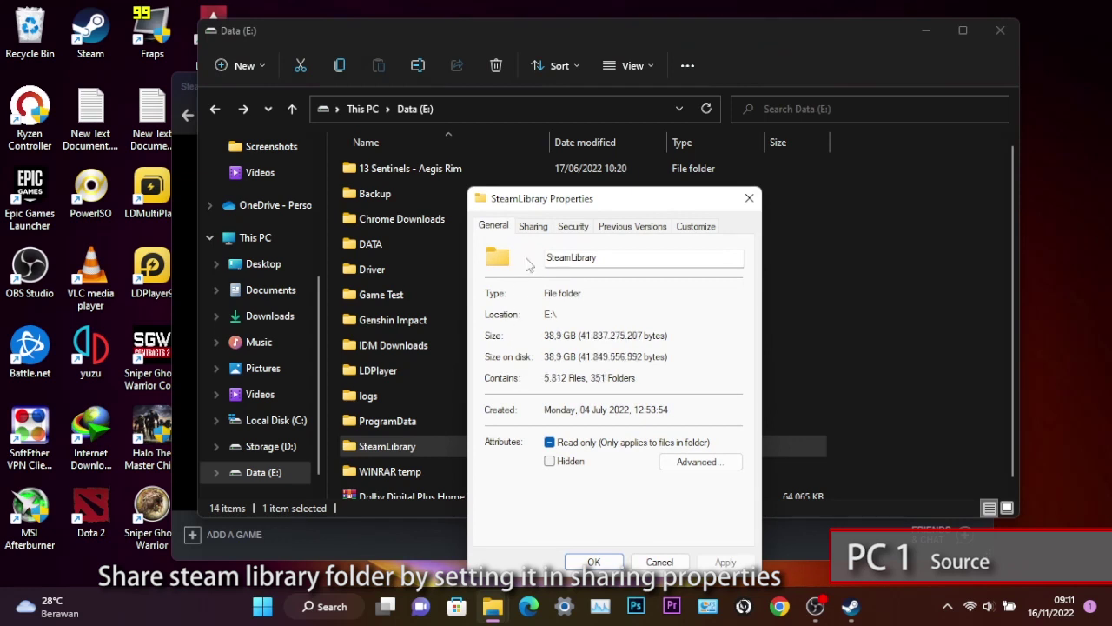
pyautogui.click(534, 227)
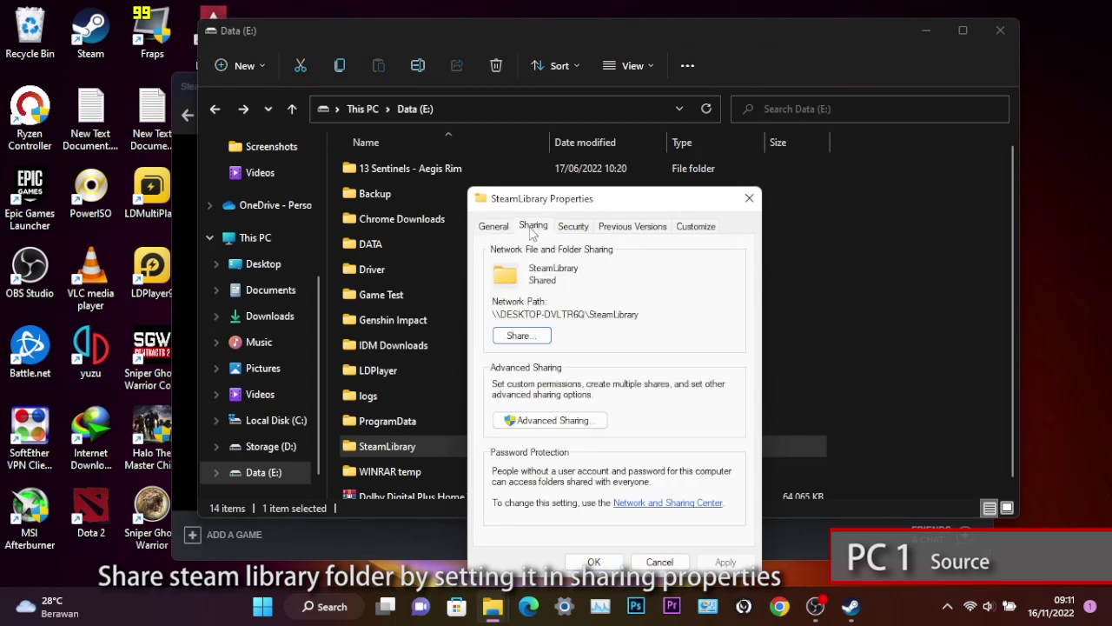
pyautogui.click(529, 338)
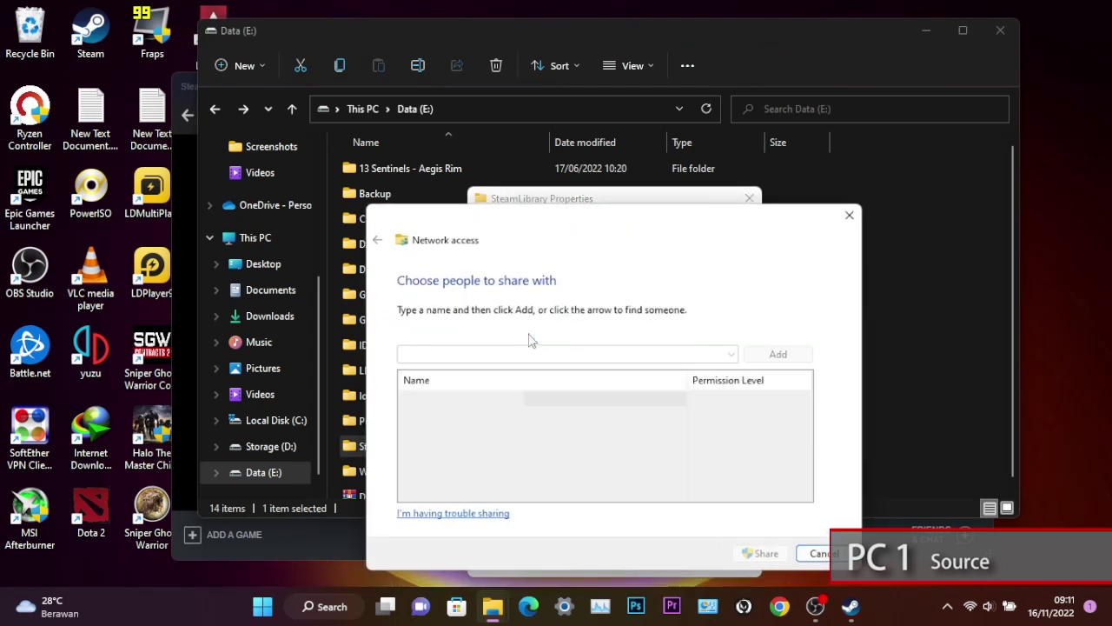
# Step: Share the SteamLibrary folder with Everyone at the Read/Write permission level and close its properties
pyautogui.click(733, 354)
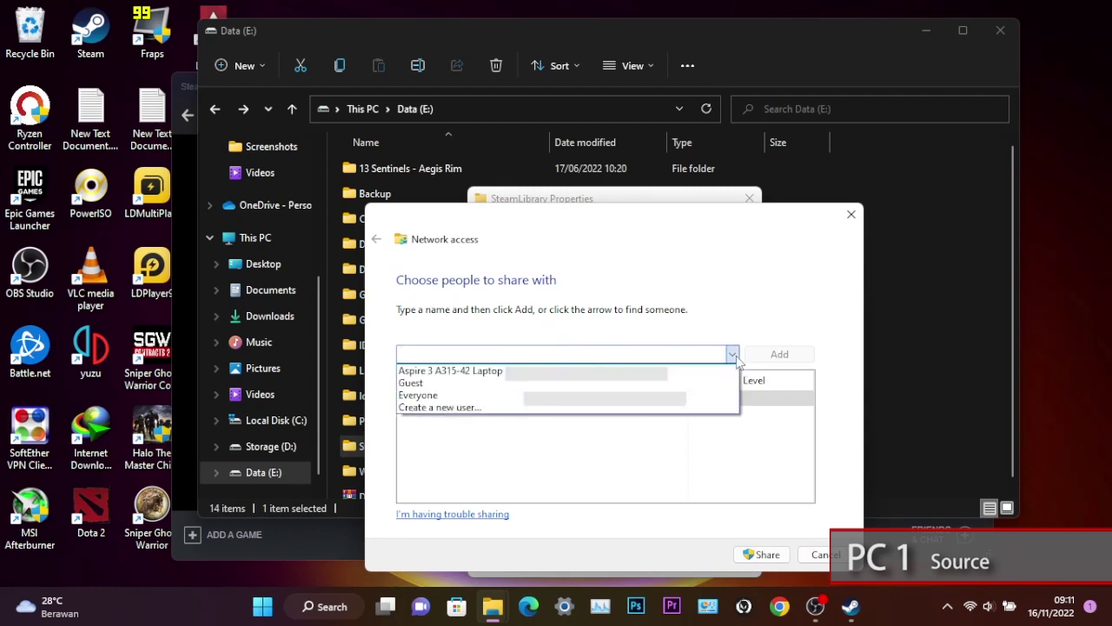
pyautogui.click(457, 399)
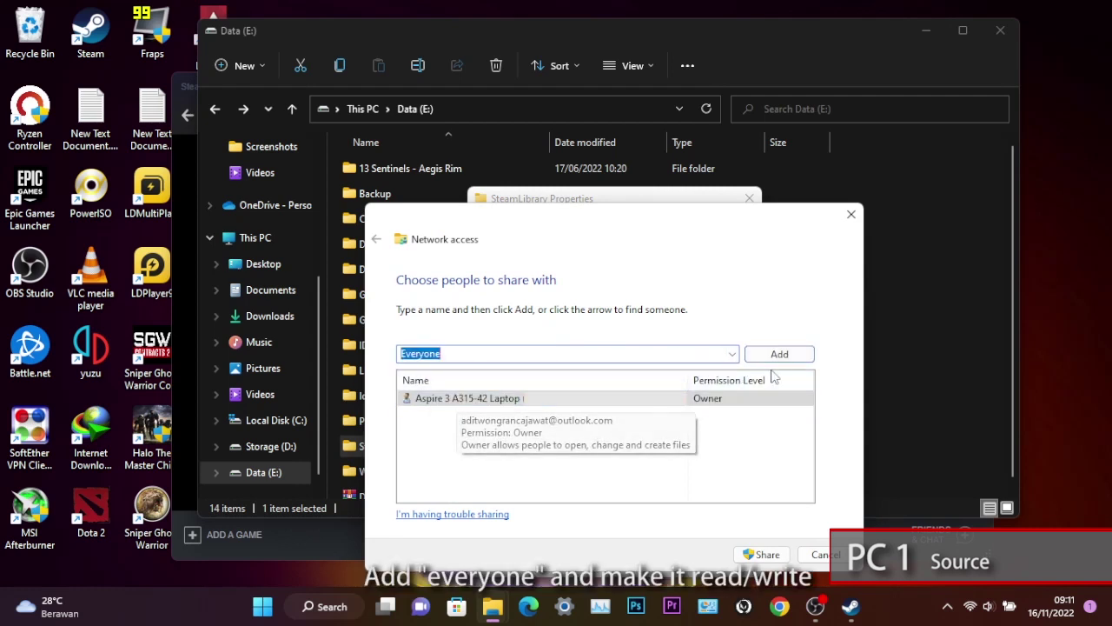
pyautogui.click(787, 356)
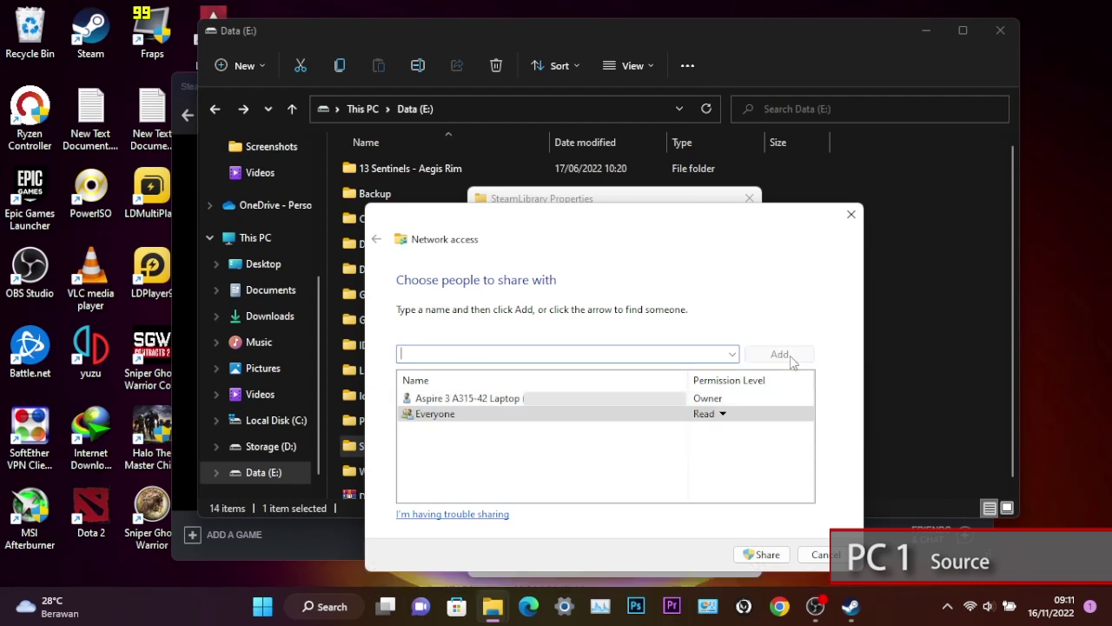
pyautogui.click(721, 414)
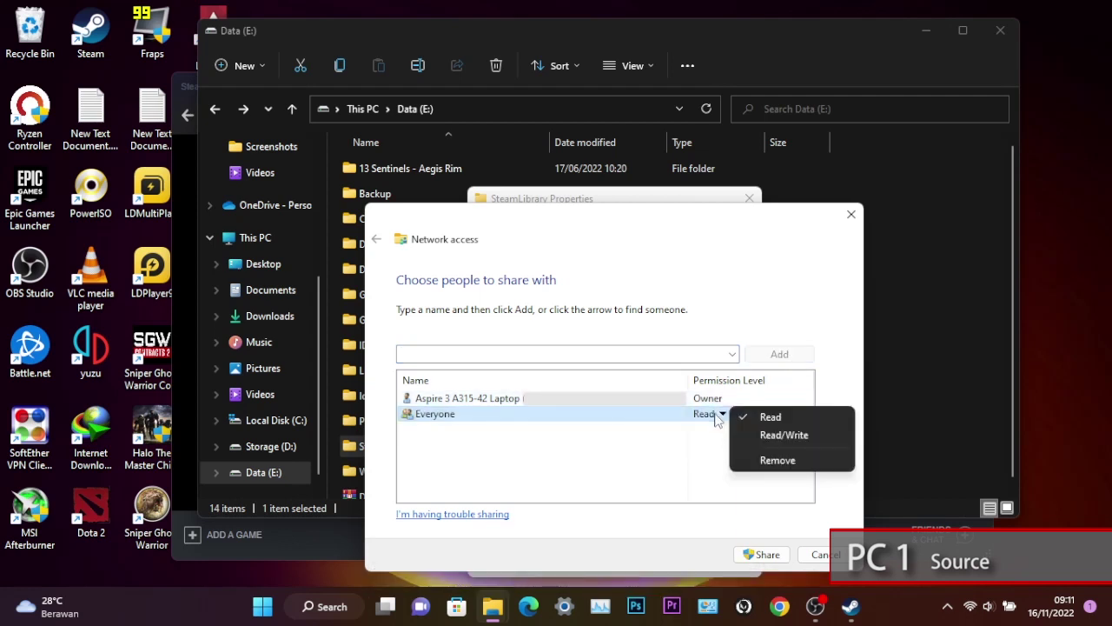
pyautogui.click(775, 436)
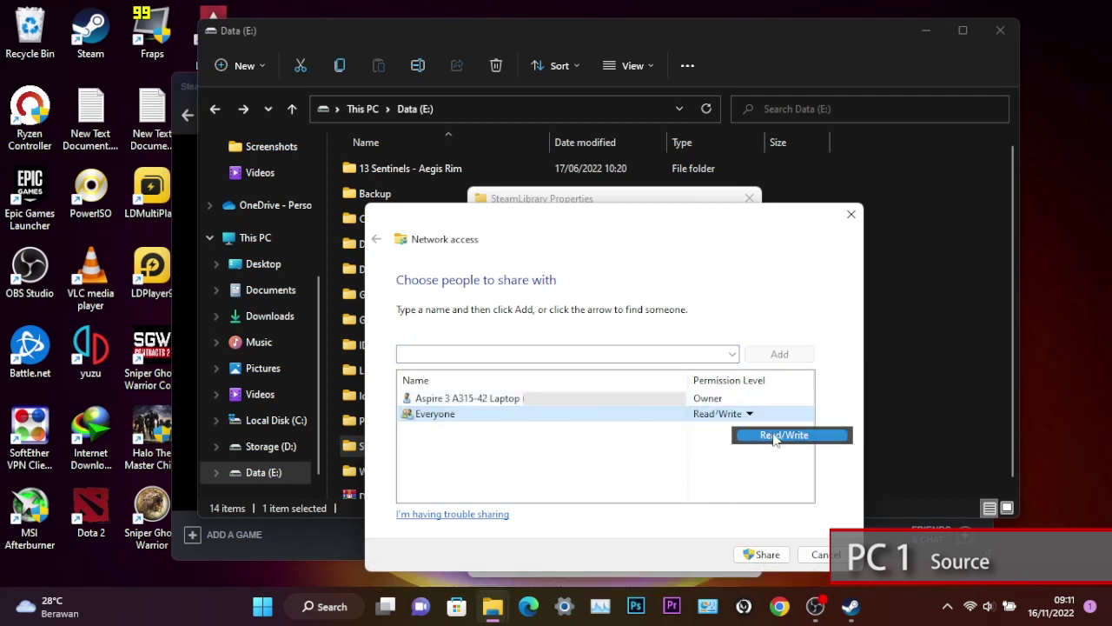
pyautogui.click(764, 555)
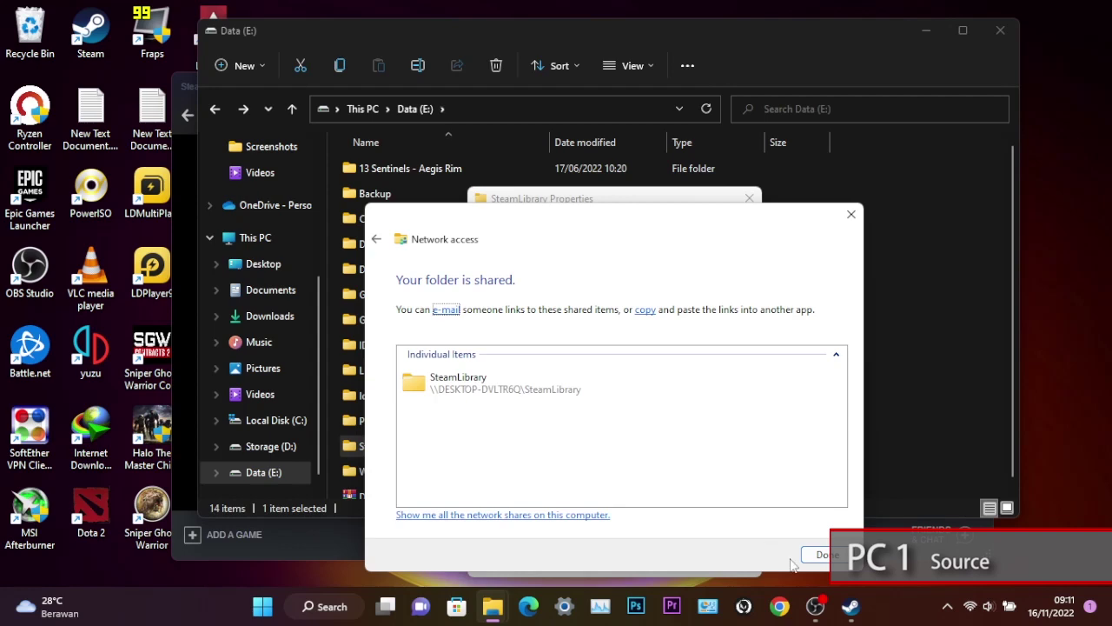
pyautogui.click(816, 556)
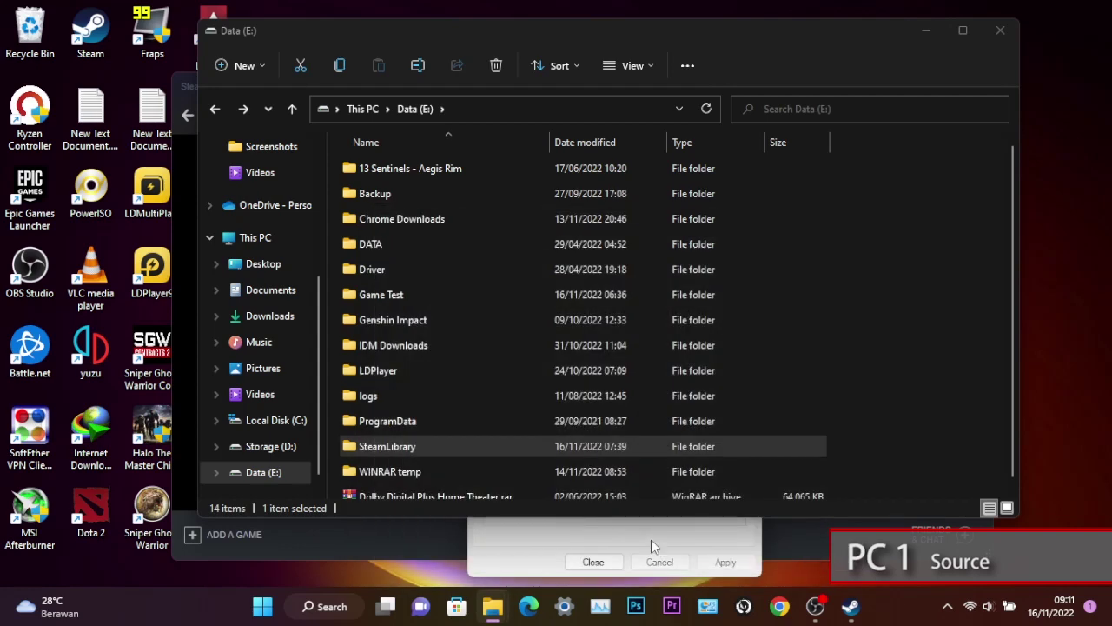
pyautogui.click(599, 562)
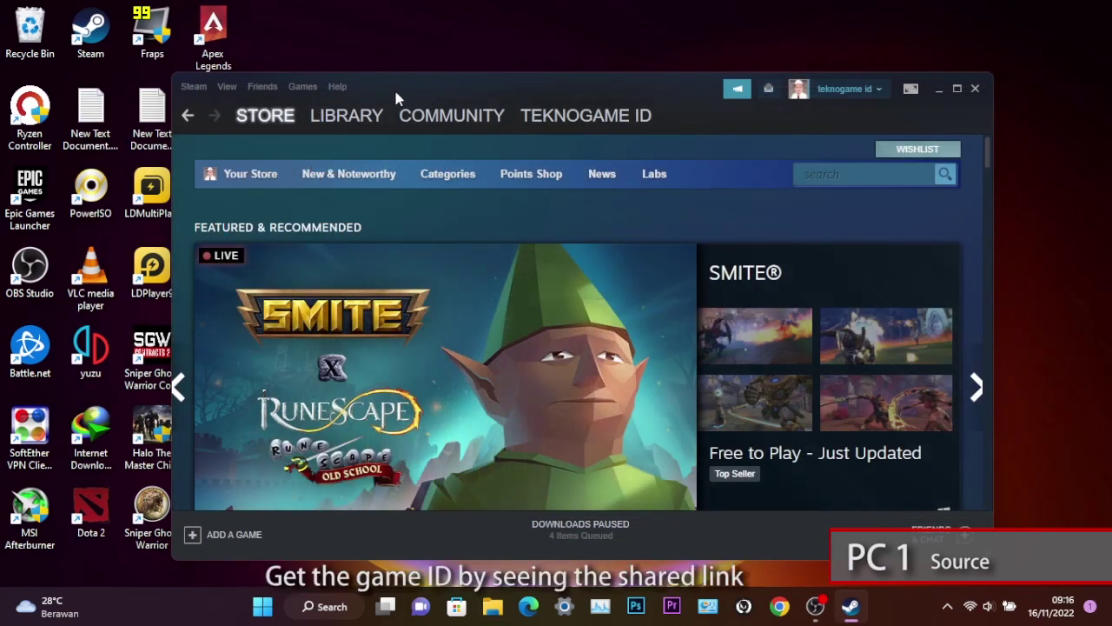
# Step: Open the store page of Dota 2 from the Steam library
pyautogui.click(359, 117)
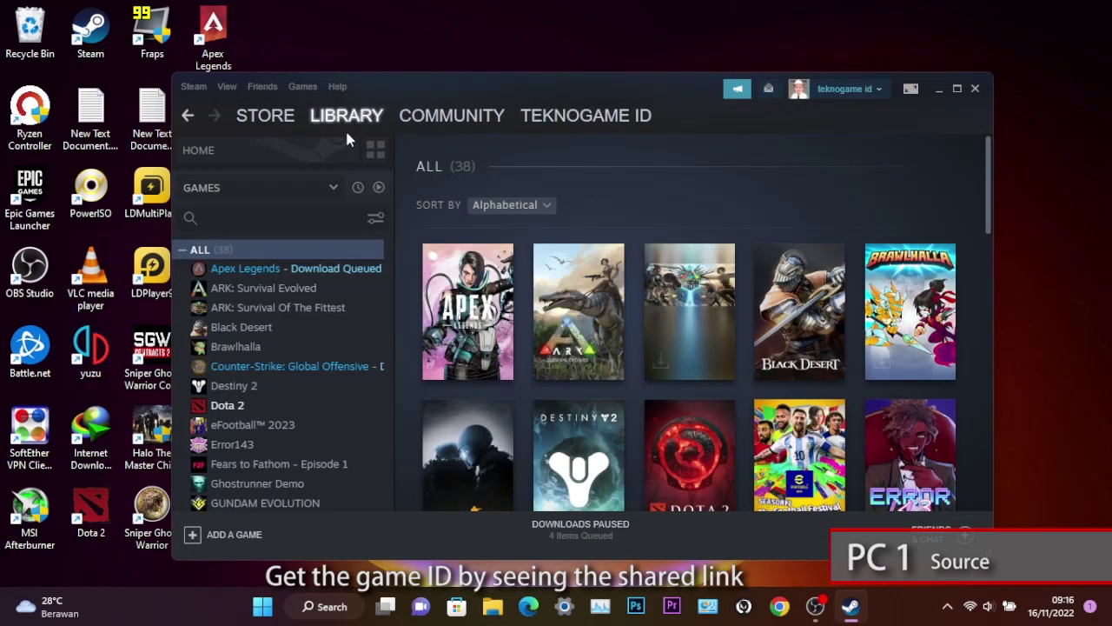
pyautogui.click(290, 413)
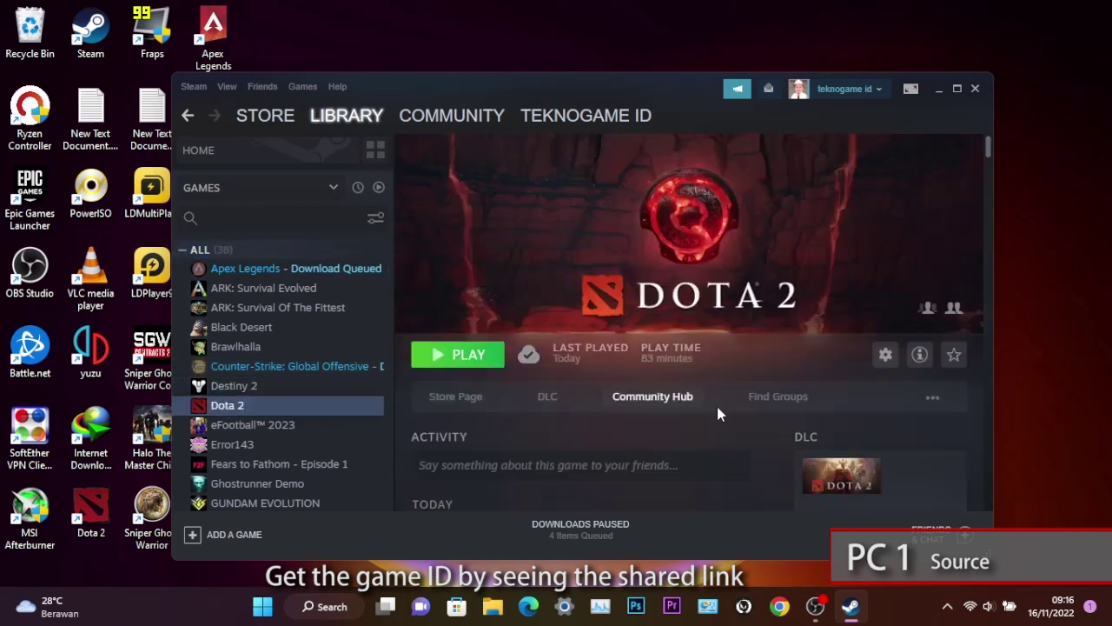
pyautogui.click(457, 401)
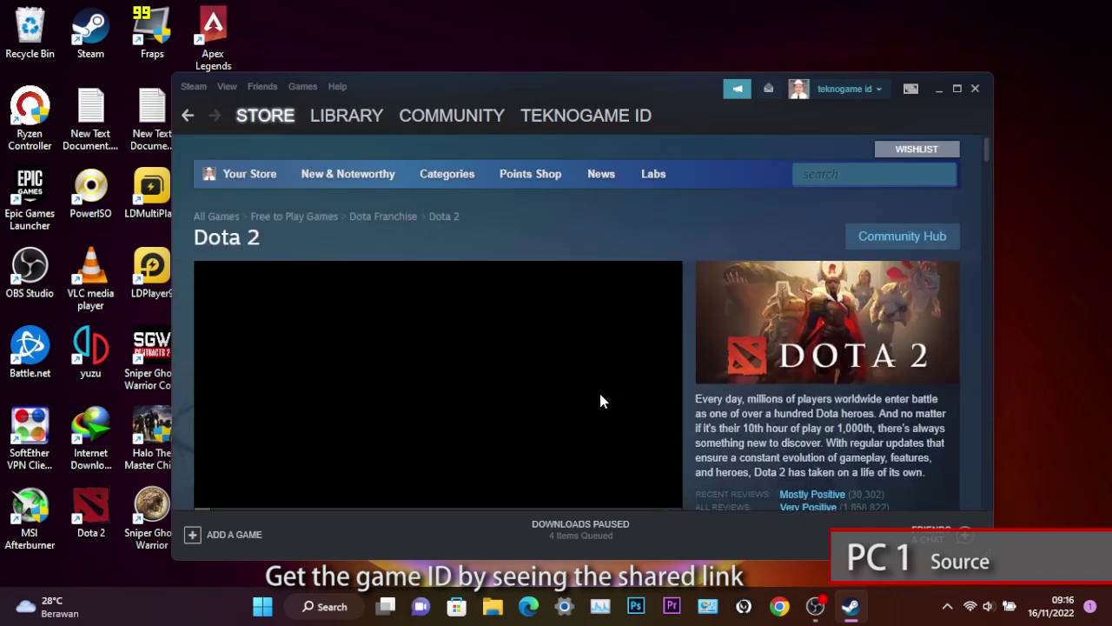
# Step: Open the share link on the Dota 2 store page, highlight its app ID portion and copy the link
pyautogui.scroll(-10, 599, 401)
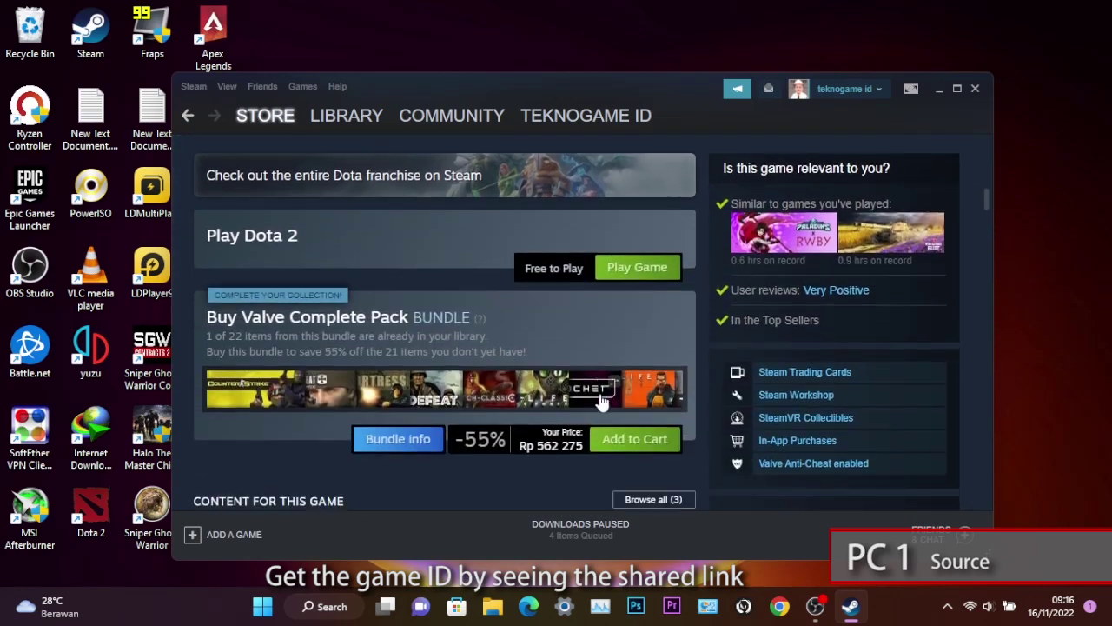
pyautogui.scroll(-10, 599, 401)
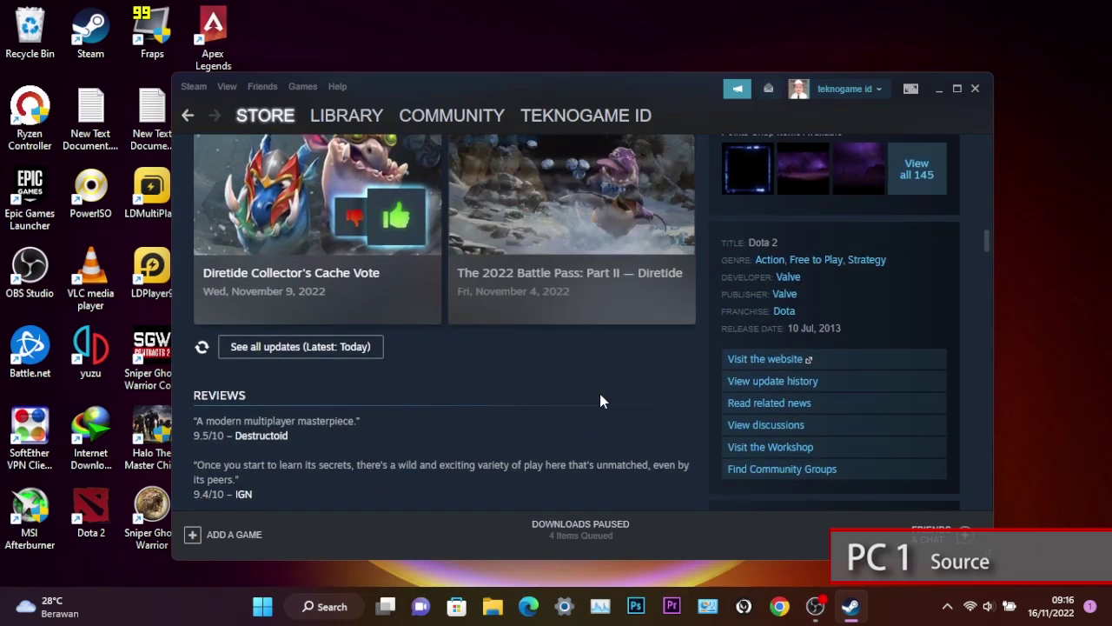
pyautogui.scroll(-3, 600, 401)
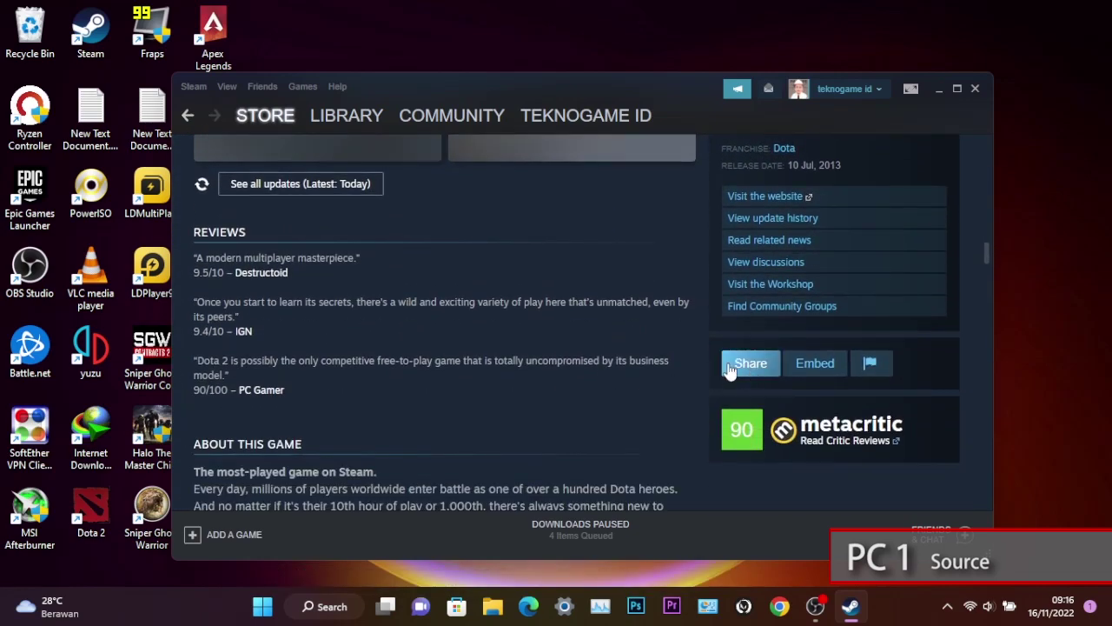
pyautogui.click(730, 369)
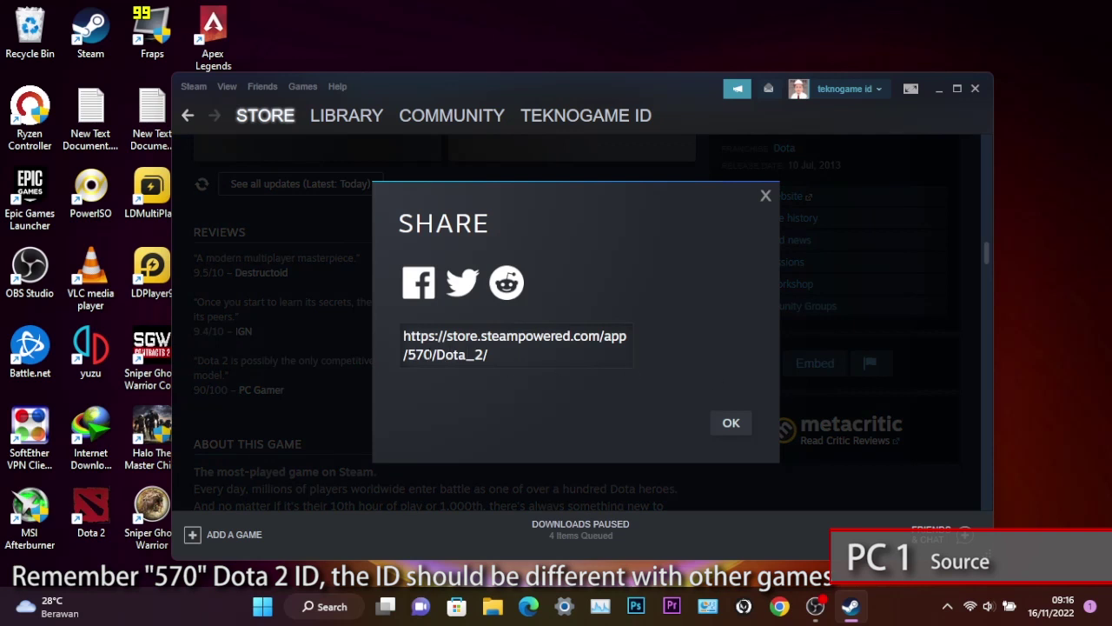
pyautogui.moveTo(432, 354); pyautogui.dragTo(599, 344)
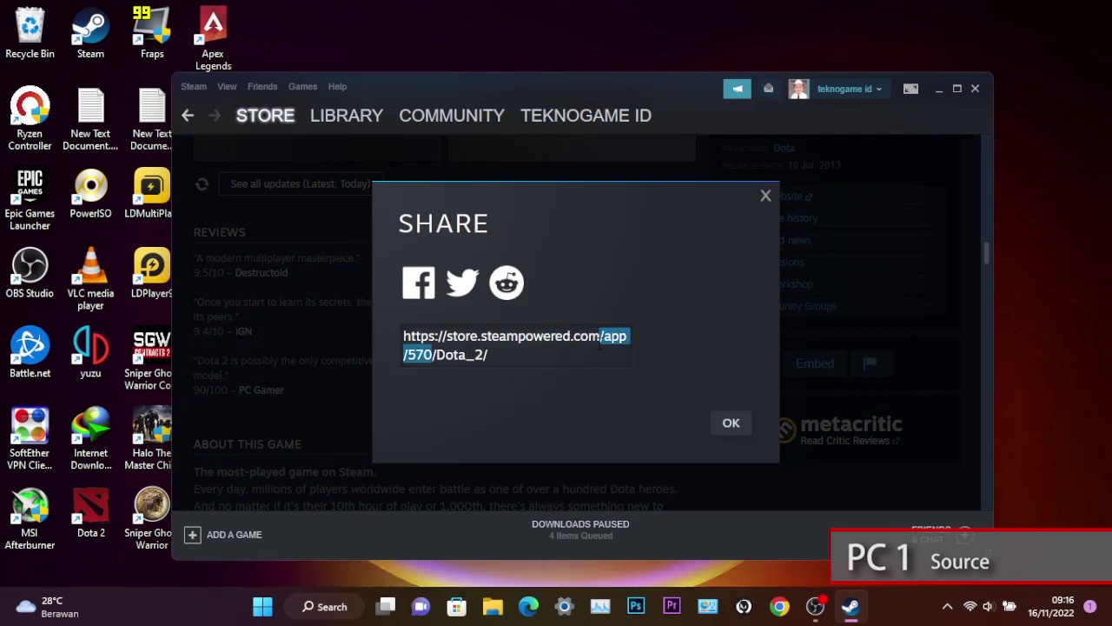
pyautogui.click(599, 344)
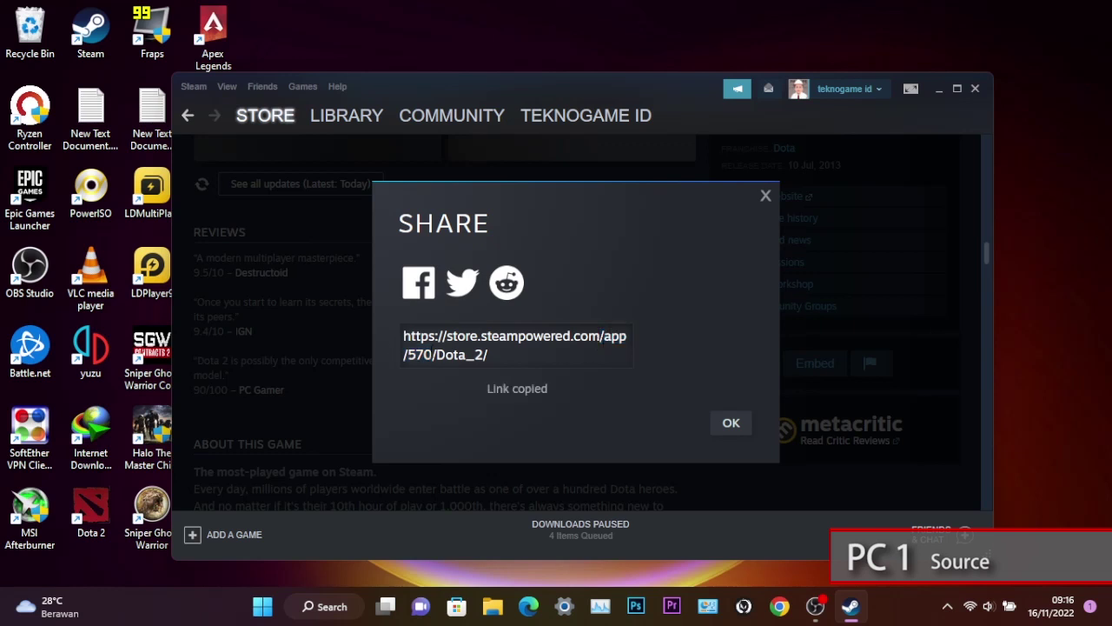
# Step: Highlight the app ID 570 in the Dota 2 share link and close the share dialog
pyautogui.moveTo(432, 355); pyautogui.dragTo(407, 356)
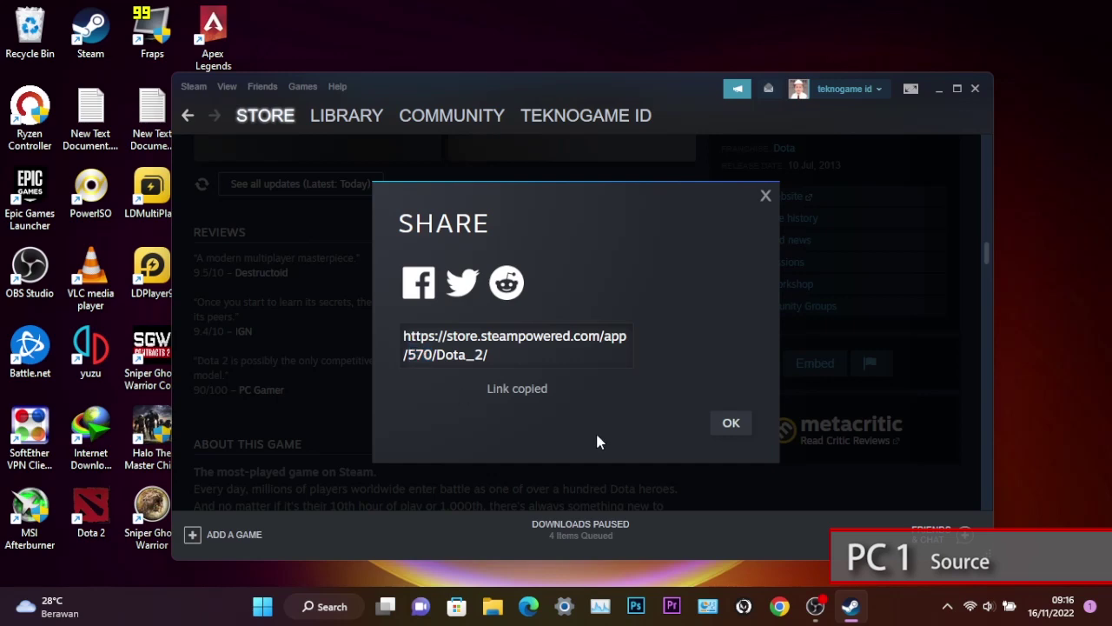
pyautogui.click(736, 424)
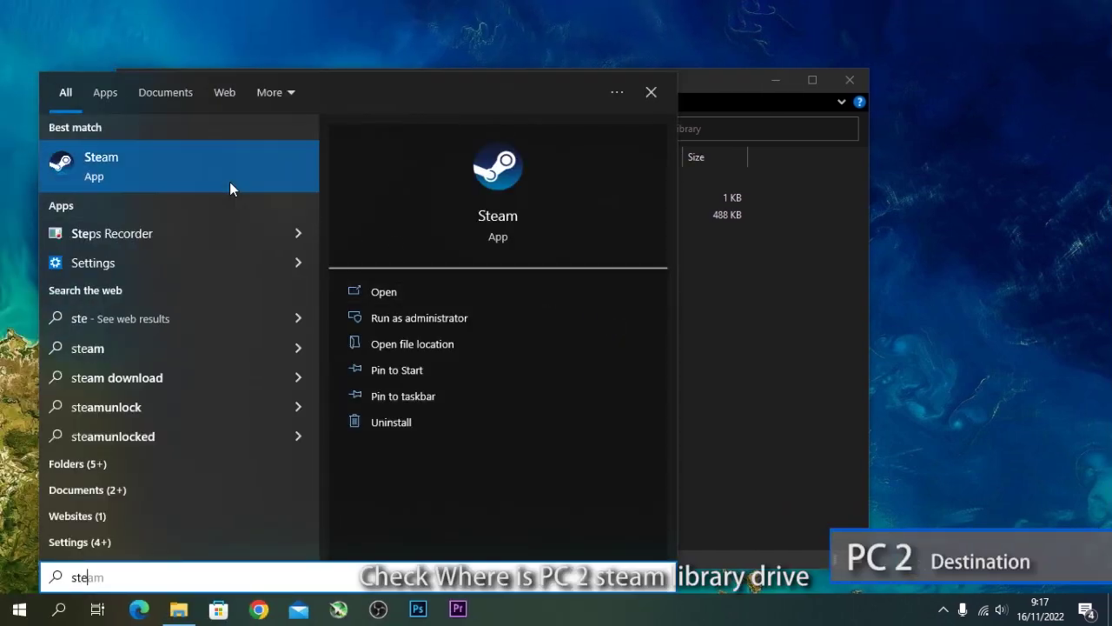
# Step: On PC 2, open Steam's download settings and view the Local Drive (E:) library in the Storage Manager
pyautogui.click(217, 180)
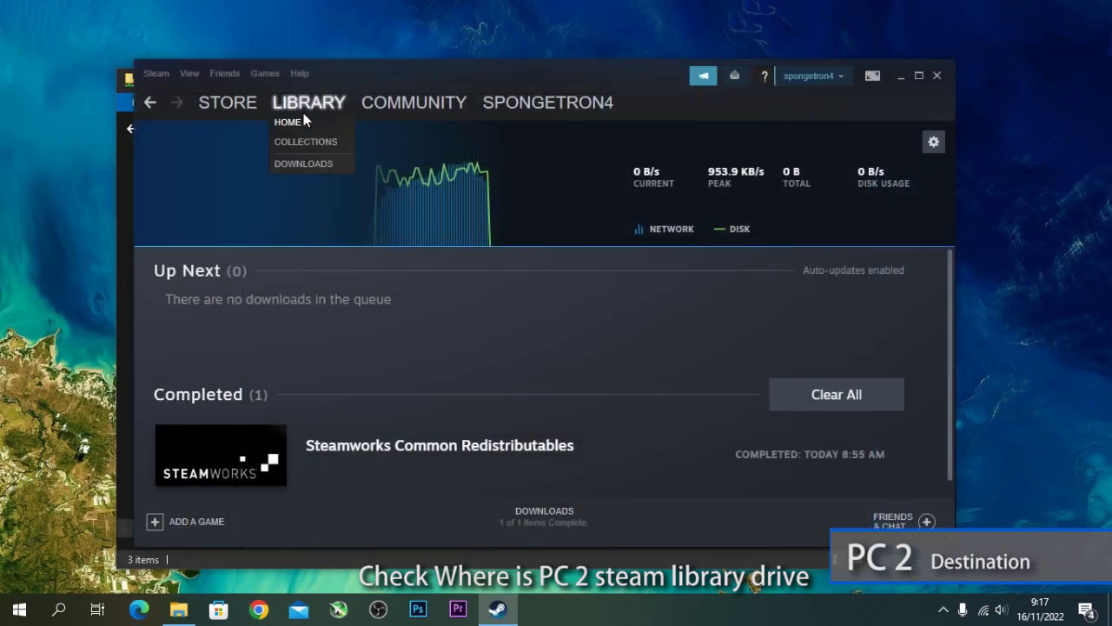
pyautogui.click(301, 107)
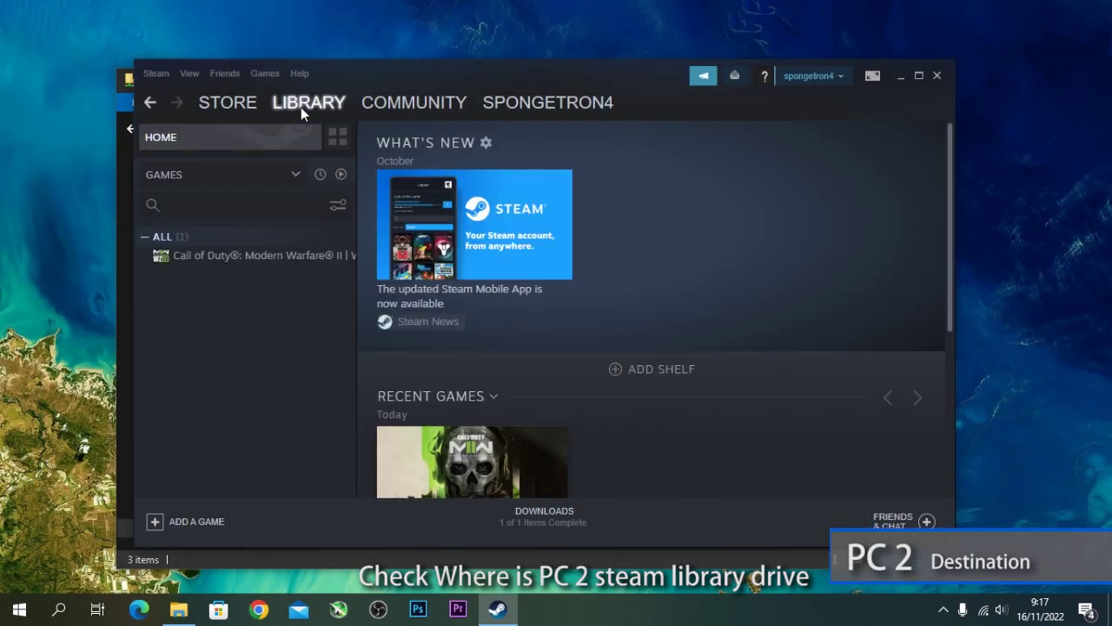
pyautogui.click(153, 75)
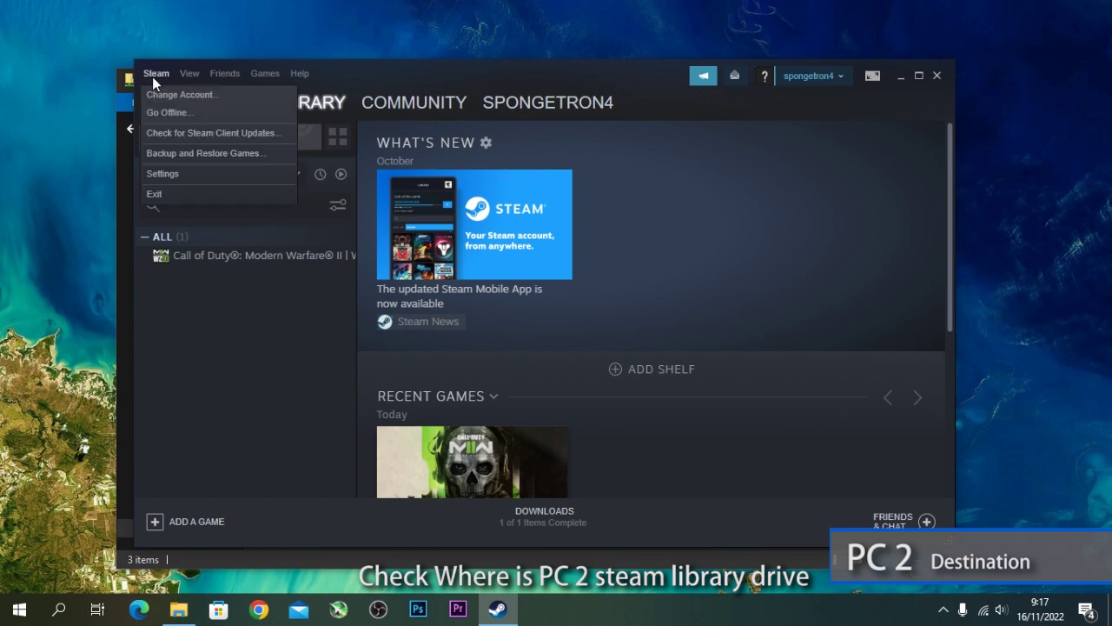
pyautogui.click(205, 174)
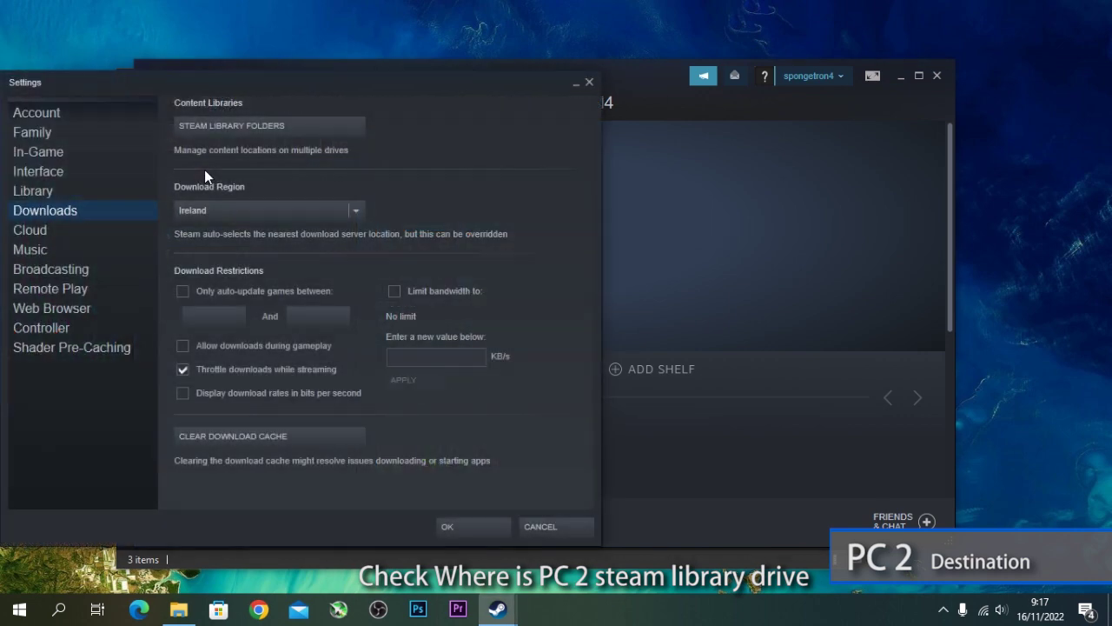
pyautogui.click(326, 126)
pyautogui.click(491, 111)
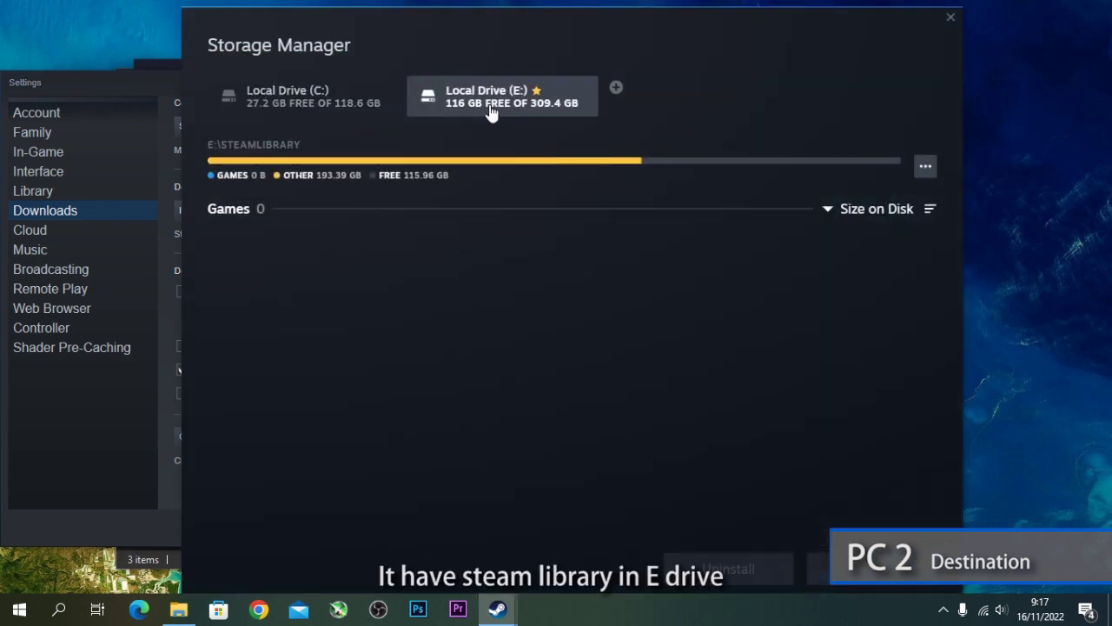
# Step: Compare the C: and E: drive libraries, and browse the E: library's folder on disk
pyautogui.click(335, 104)
pyautogui.click(474, 120)
pyautogui.click(931, 165)
pyautogui.click(910, 189)
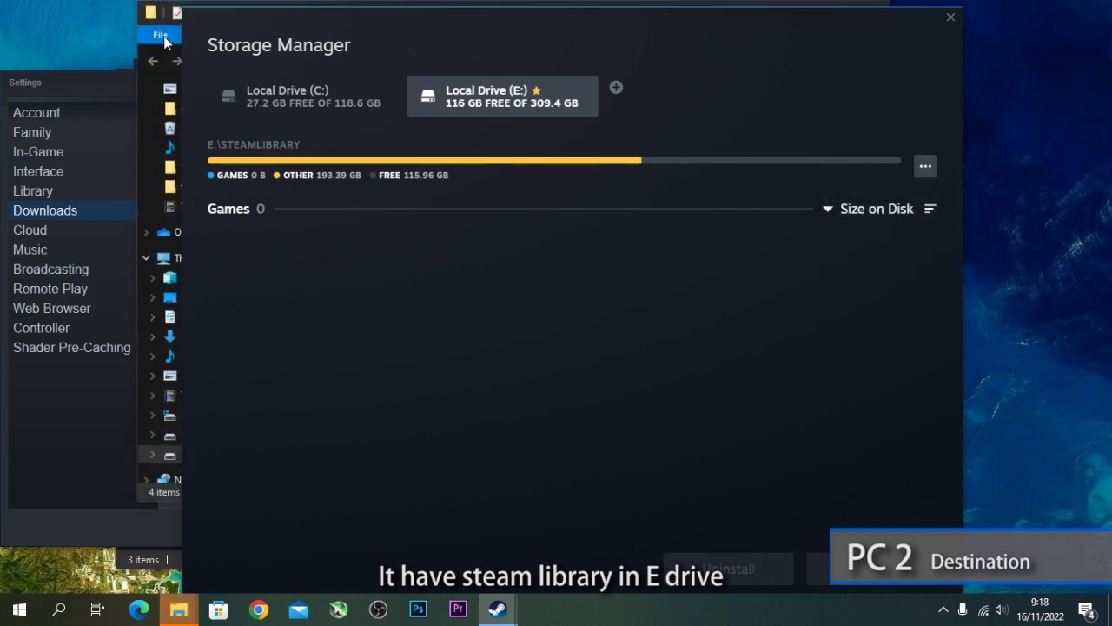
# Step: Close the Storage Manager, inspect the SteamLibrary folder on Local Disk (E:), and close File Explorer and Steam
pyautogui.click(951, 17)
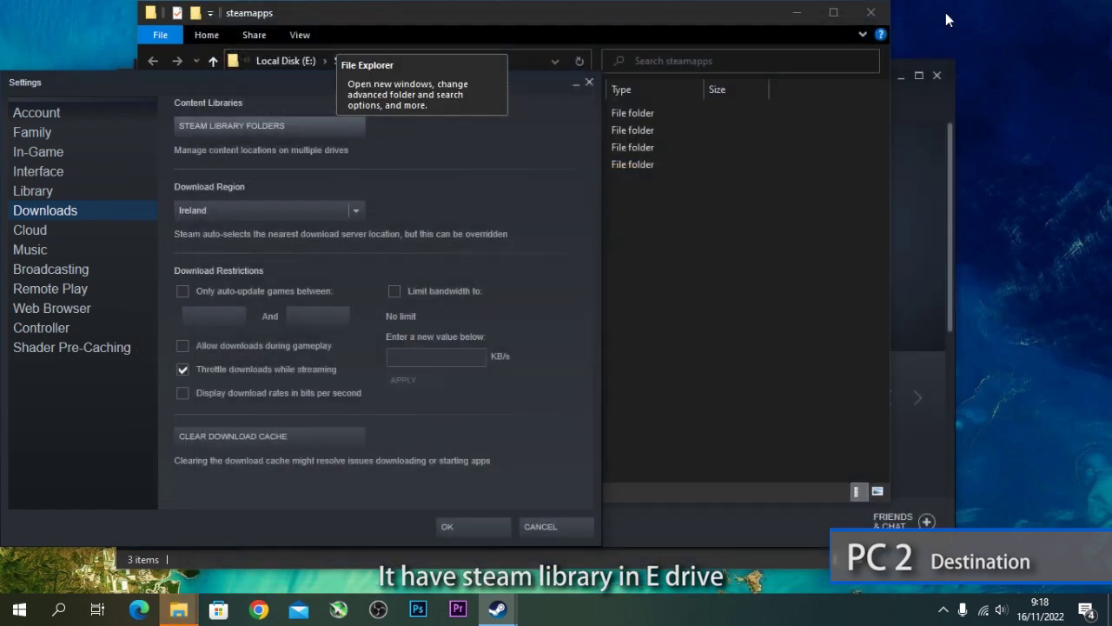
pyautogui.click(566, 17)
pyautogui.moveTo(565, 18); pyautogui.dragTo(607, 48)
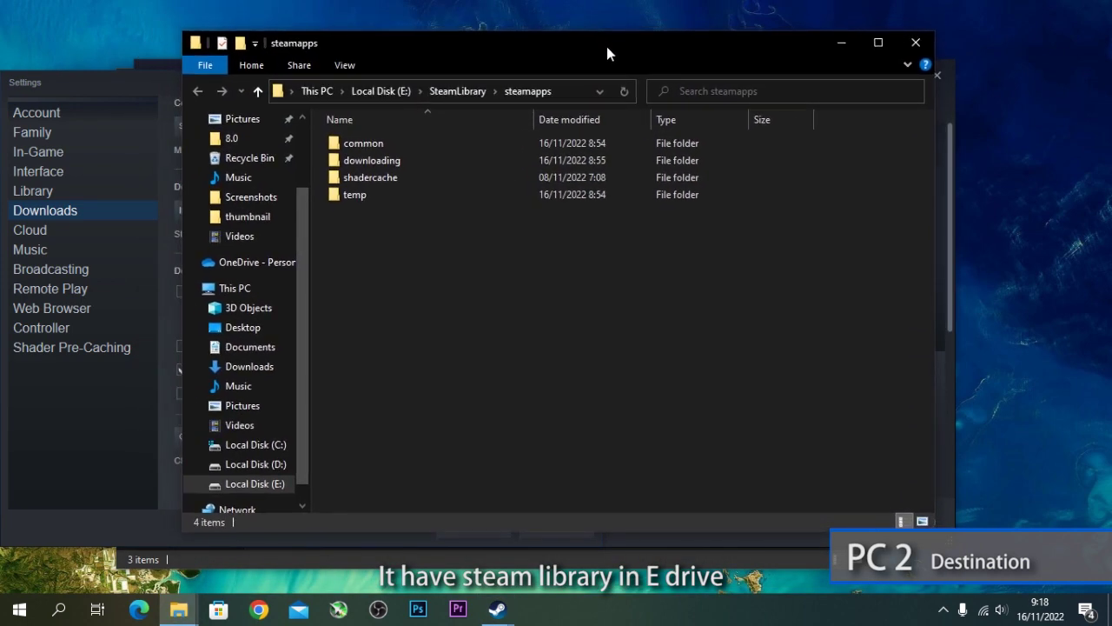
pyautogui.click(385, 91)
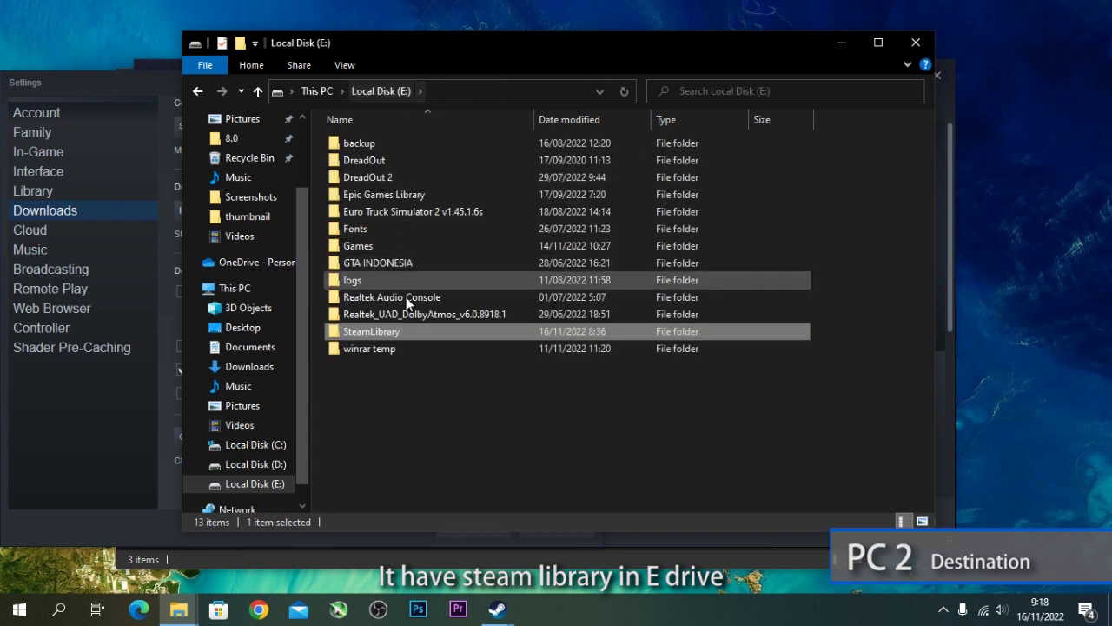
pyautogui.doubleClick(409, 335)
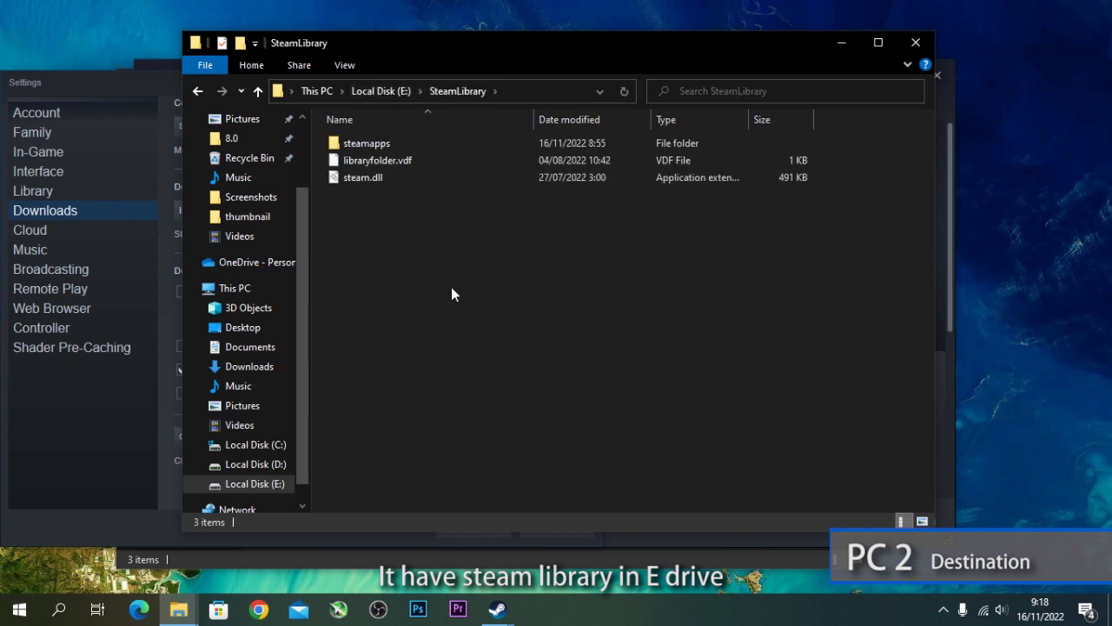
pyautogui.click(915, 41)
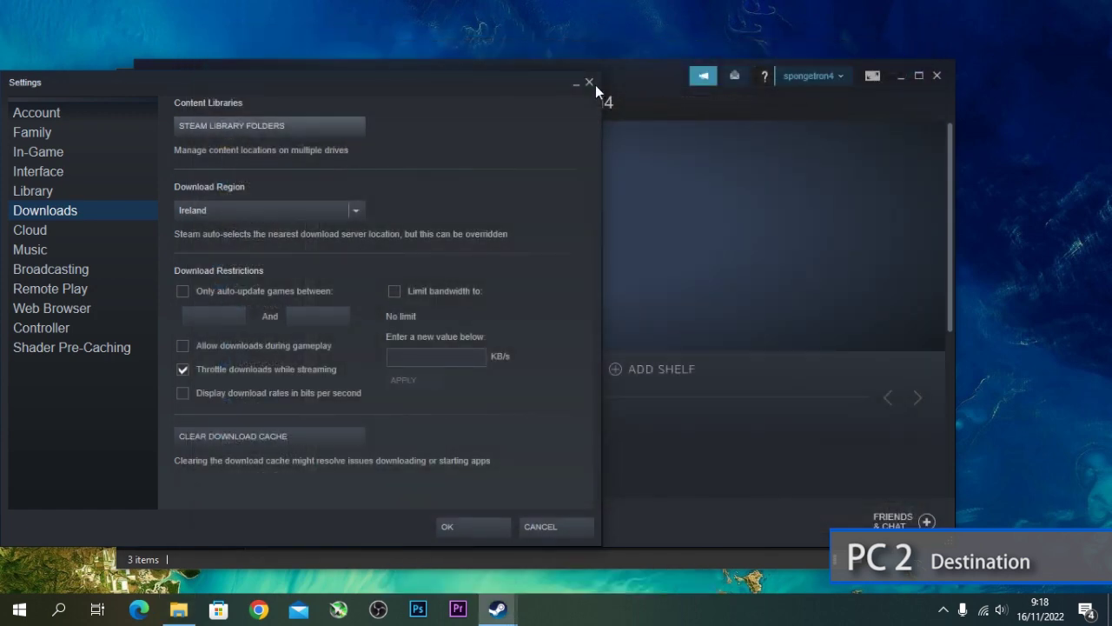
pyautogui.click(591, 83)
pyautogui.click(936, 76)
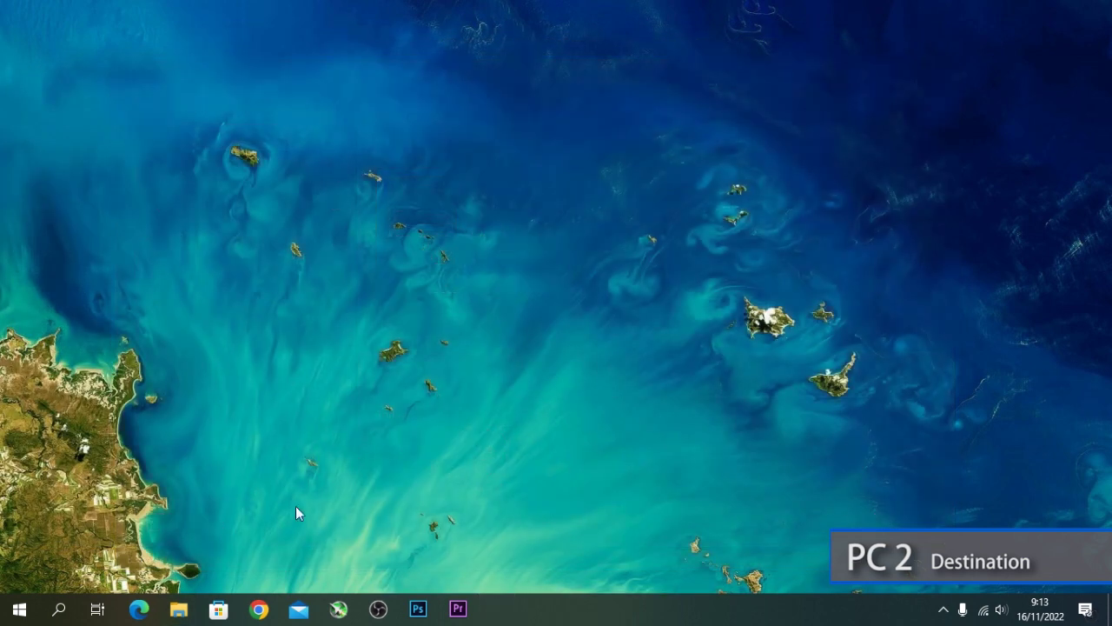
# Step: Open PC 1's network shares at \\192.168.1.1 in File Explorer
pyautogui.click(179, 609)
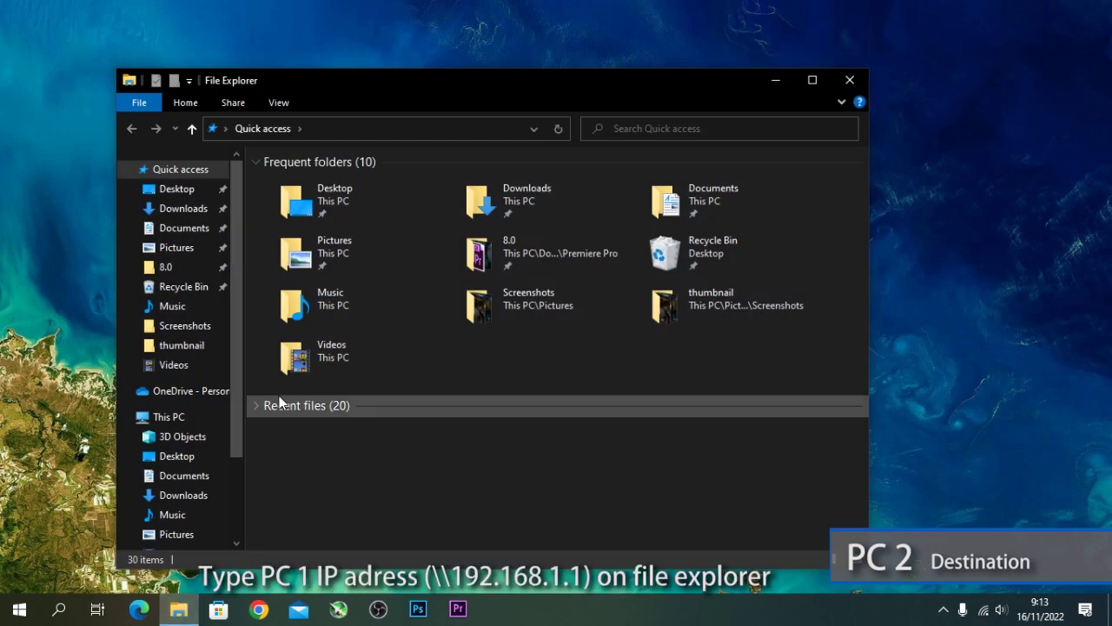
pyautogui.click(351, 128)
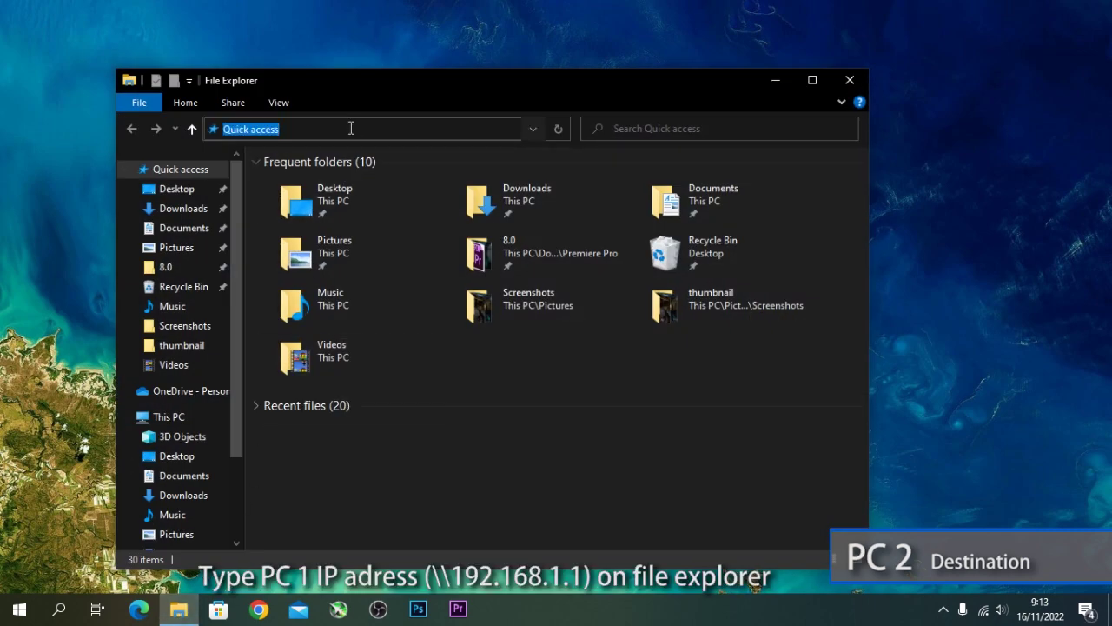
pyautogui.write('\\192')
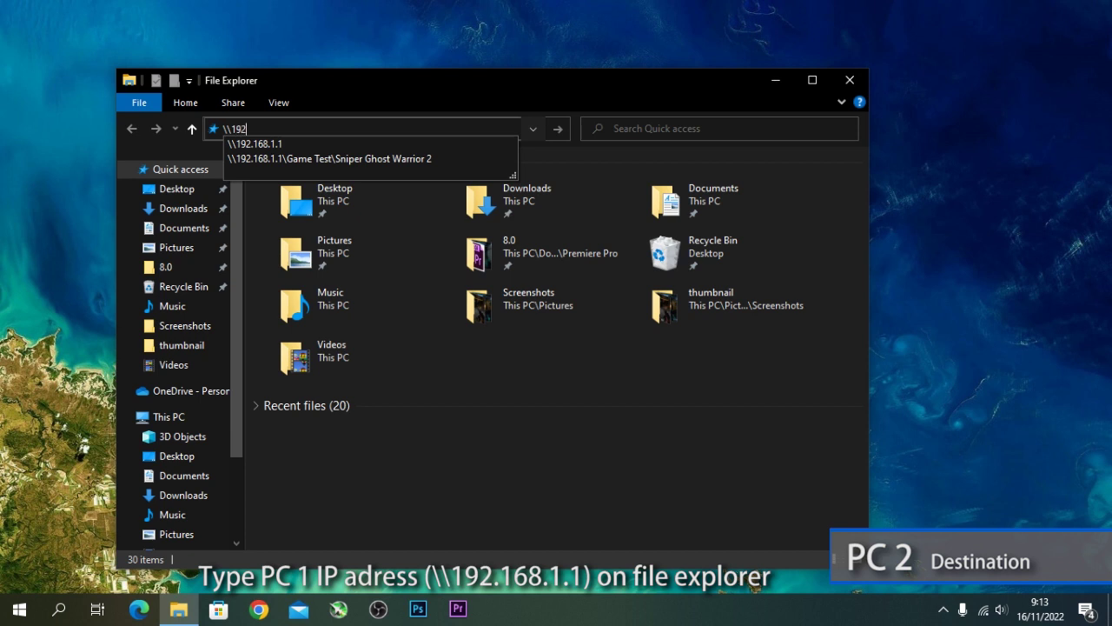
pyautogui.write('.168.1.1')
pyautogui.press('Return')
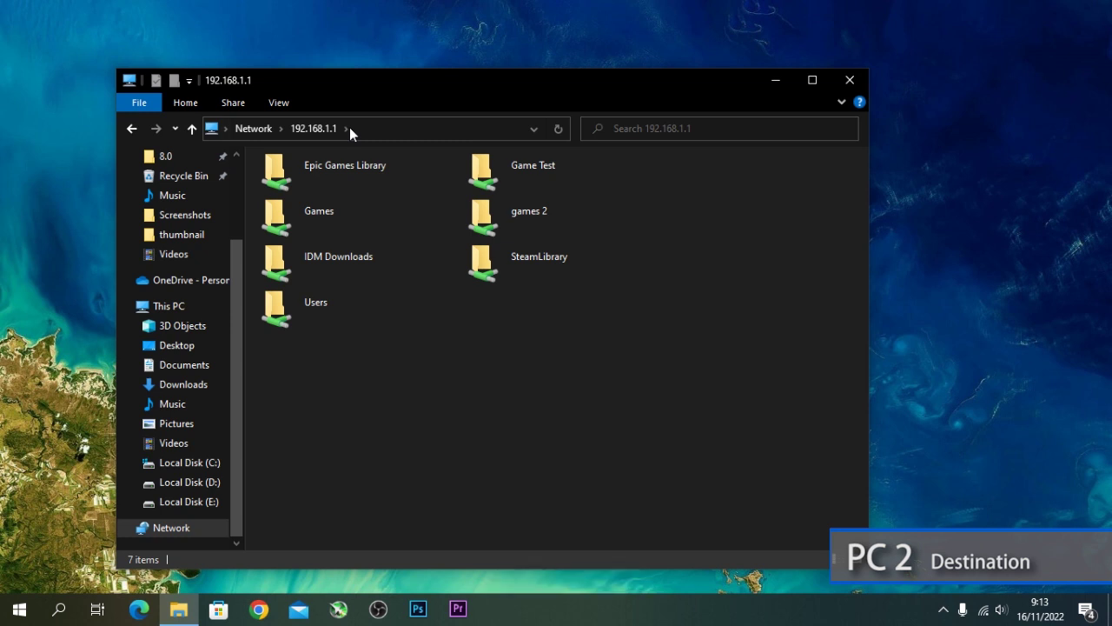
# Step: Open the steamapps\common folder inside PC 1's shared SteamLibrary
pyautogui.click(561, 271)
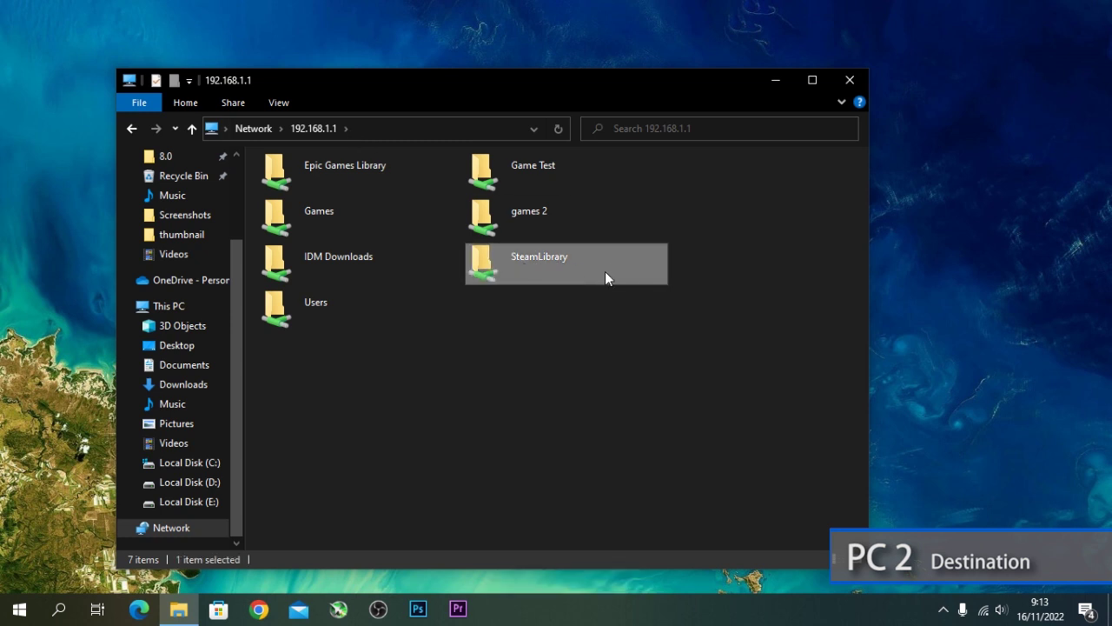
pyautogui.doubleClick(604, 271)
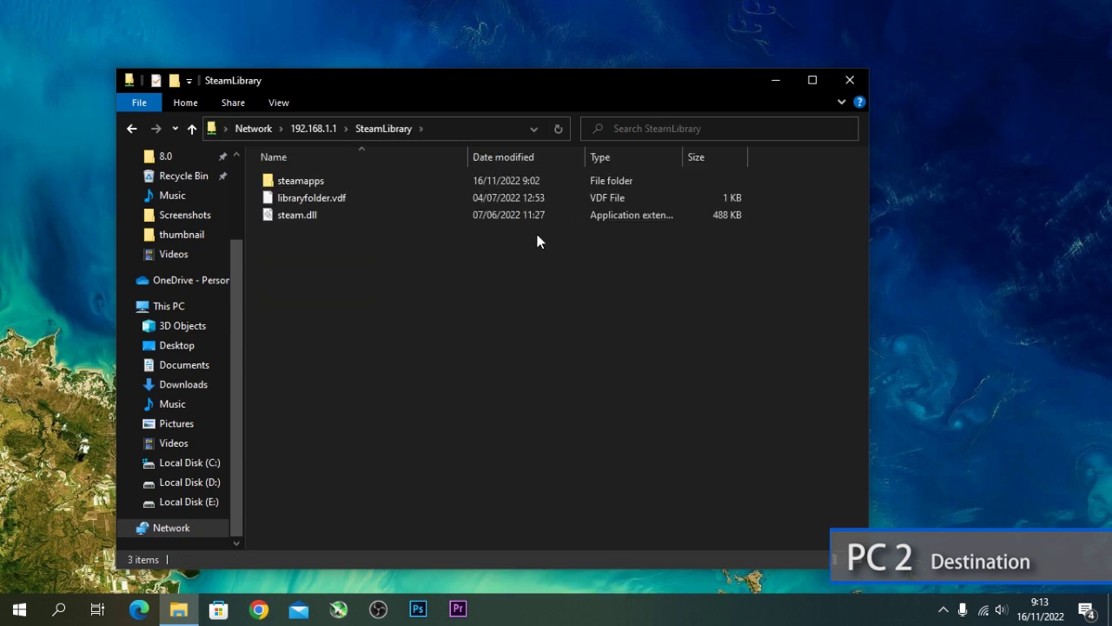
pyautogui.click(369, 184)
pyautogui.doubleClick(369, 184)
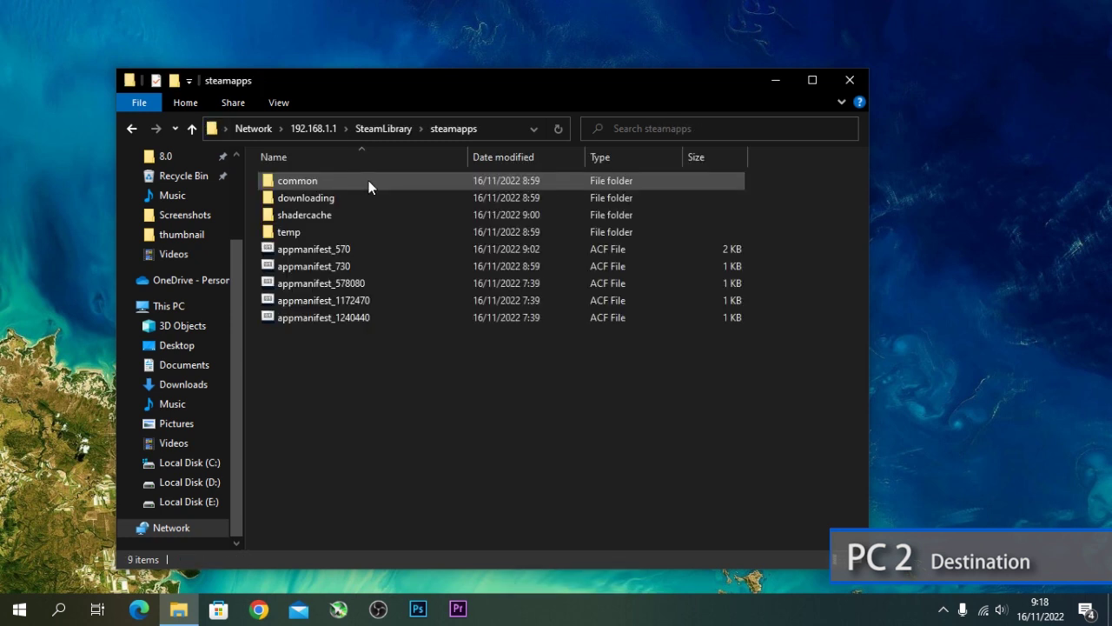
pyautogui.click(370, 184)
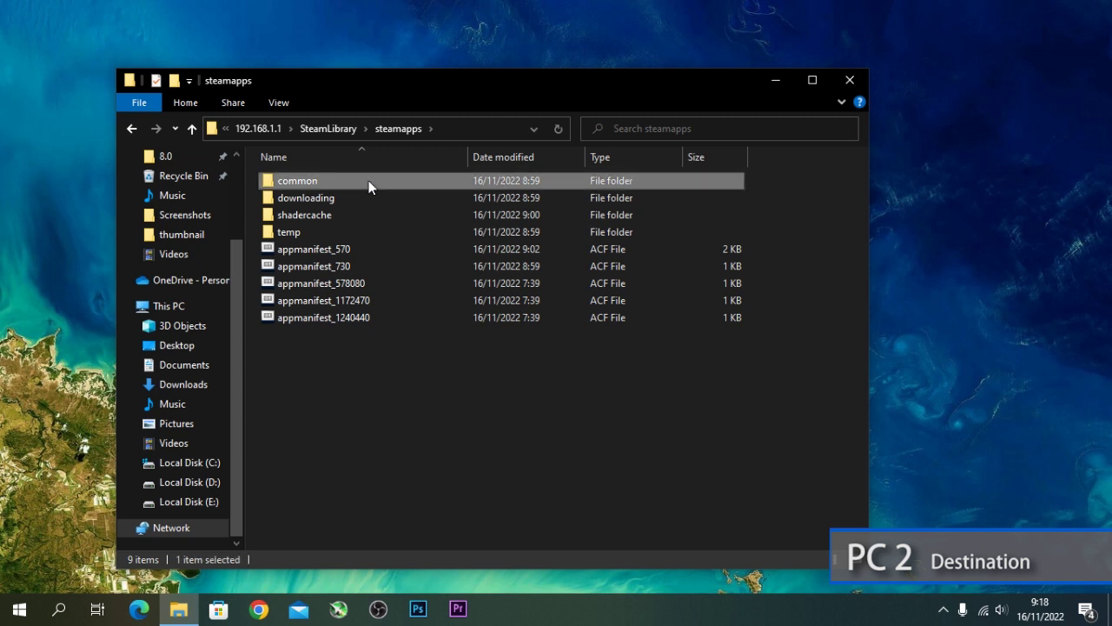
pyautogui.doubleClick(369, 184)
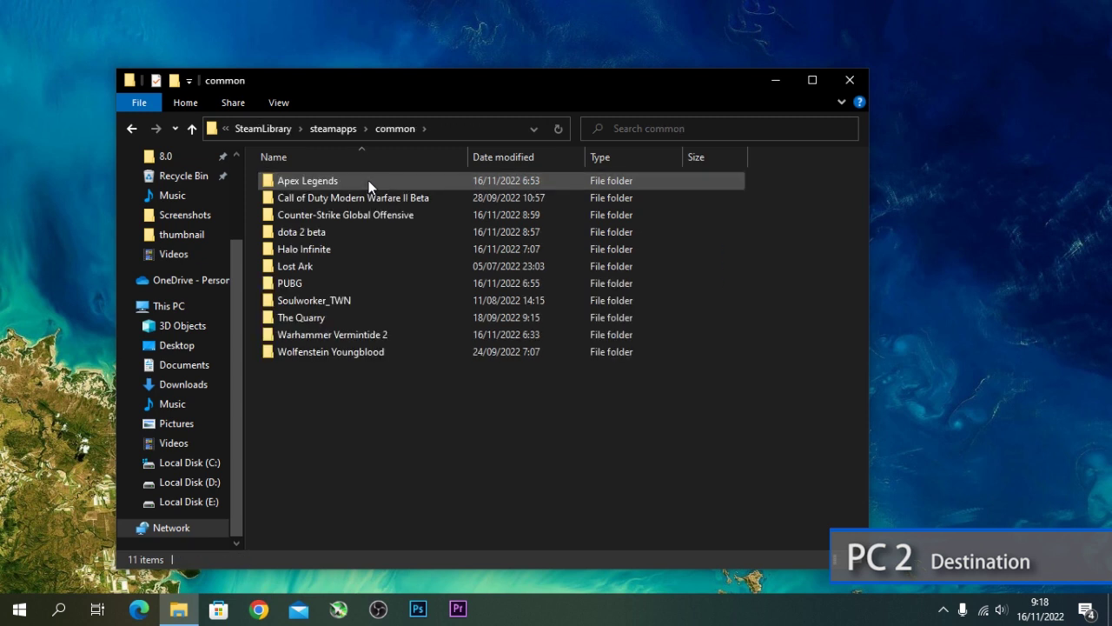
# Step: Copy the dota 2 beta folder from PC 1's common folder
pyautogui.click(327, 232)
pyautogui.rightClick(326, 232)
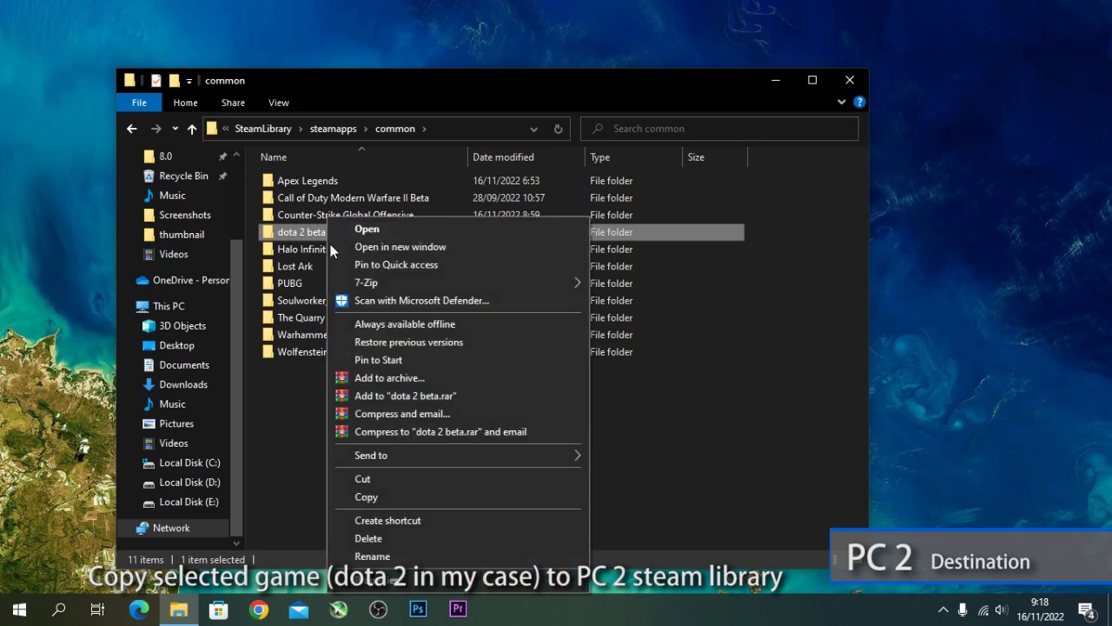
pyautogui.click(409, 495)
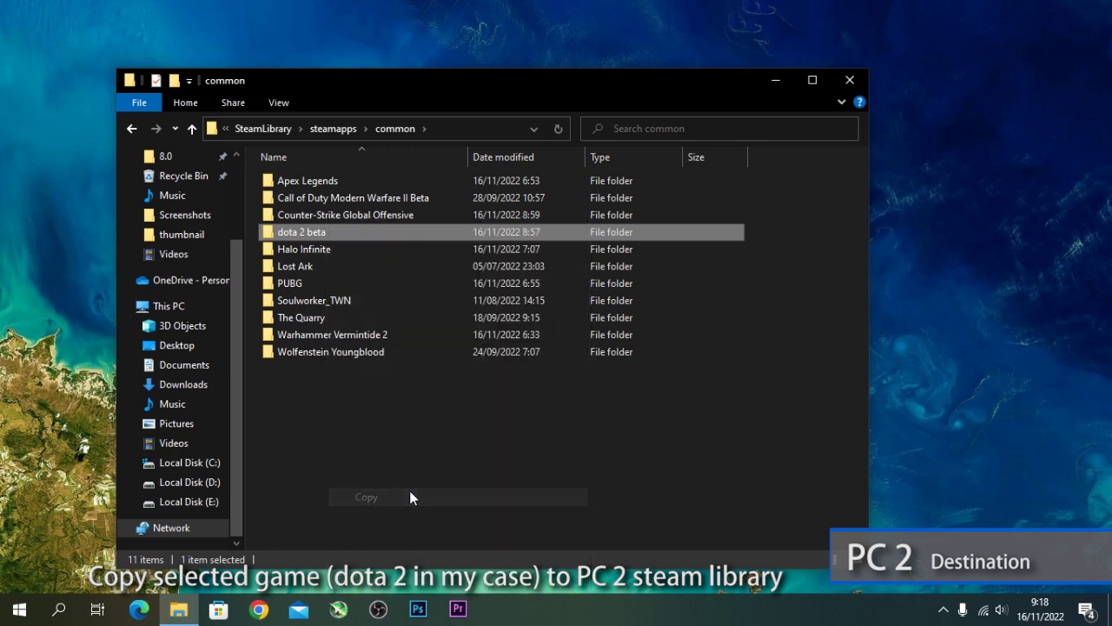
# Step: Paste the copied game folder into E:\SteamLibrary\steamapps\common on PC 2
pyautogui.click(183, 504)
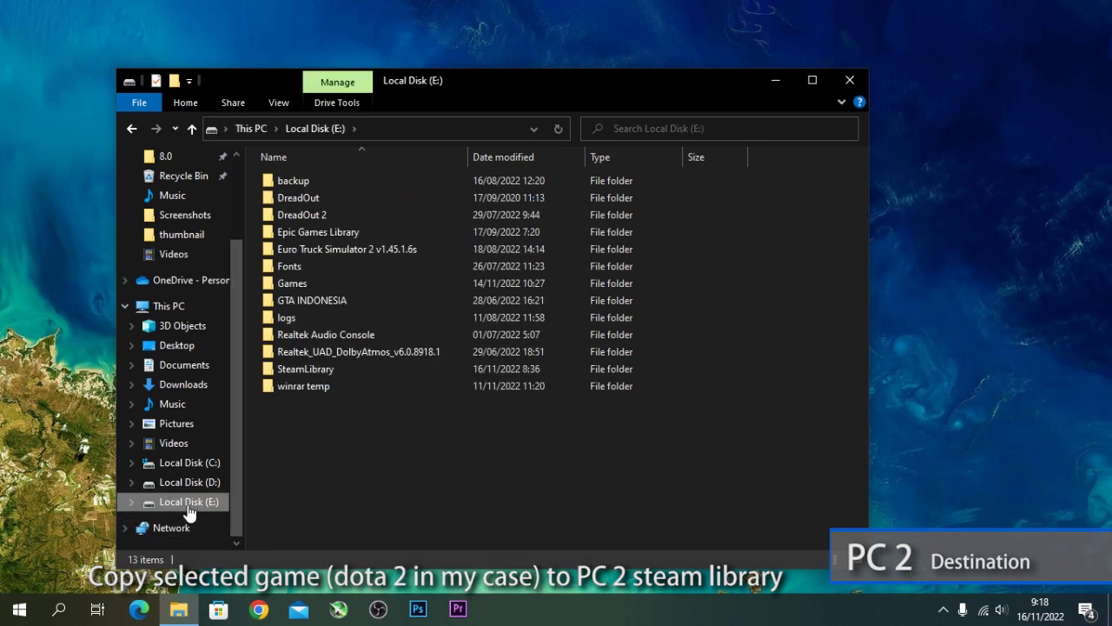
pyautogui.click(319, 374)
pyautogui.doubleClick(339, 372)
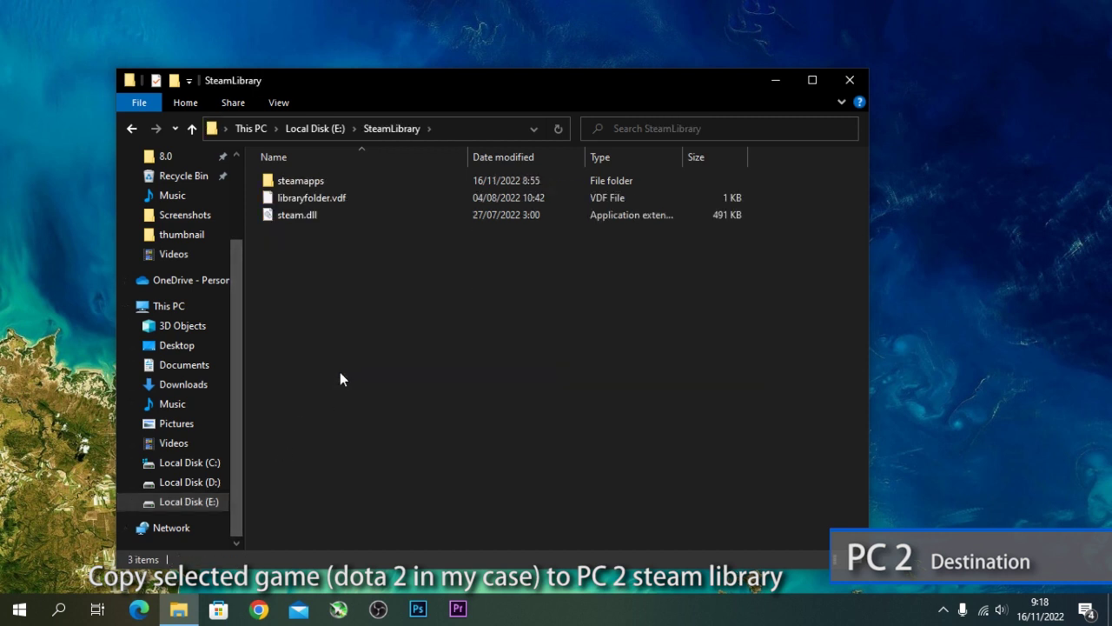
pyautogui.doubleClick(377, 182)
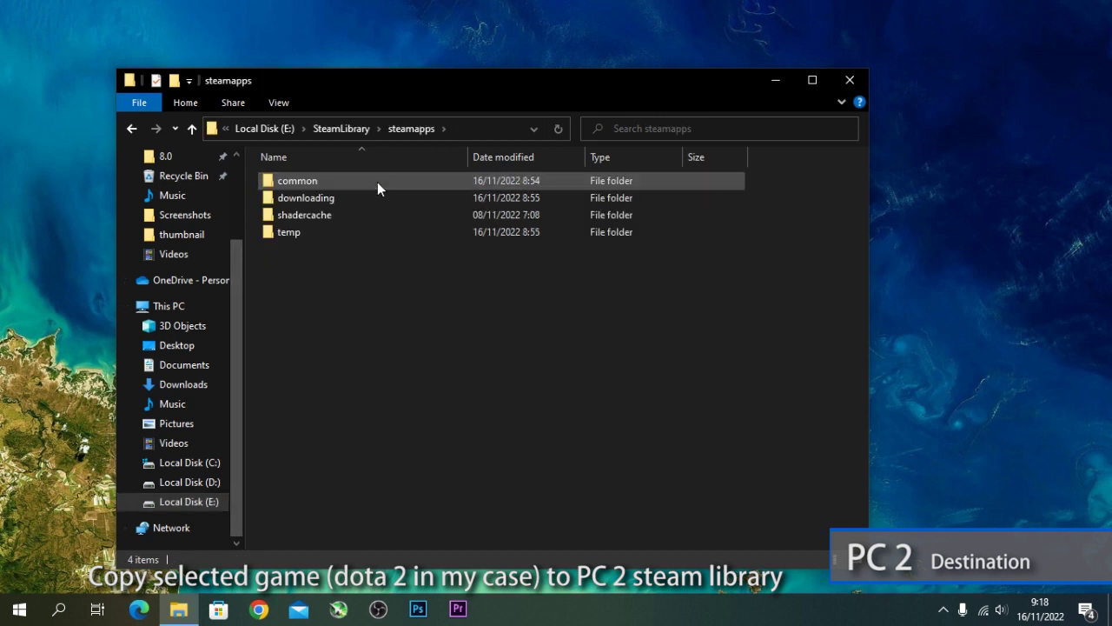
pyautogui.doubleClick(377, 181)
pyautogui.rightClick(418, 334)
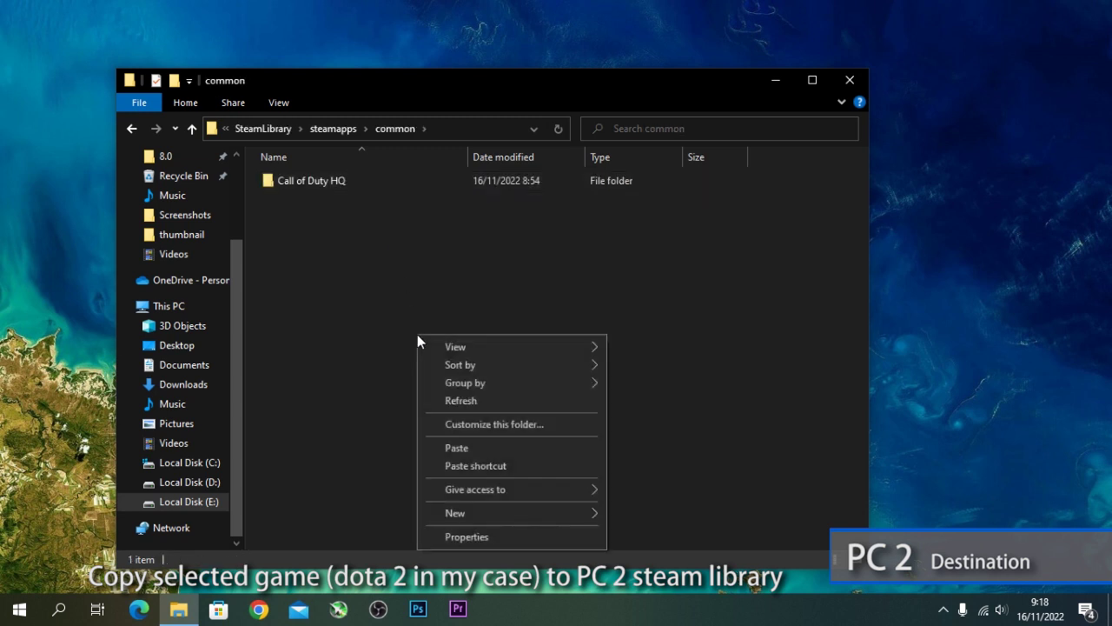
pyautogui.click(473, 450)
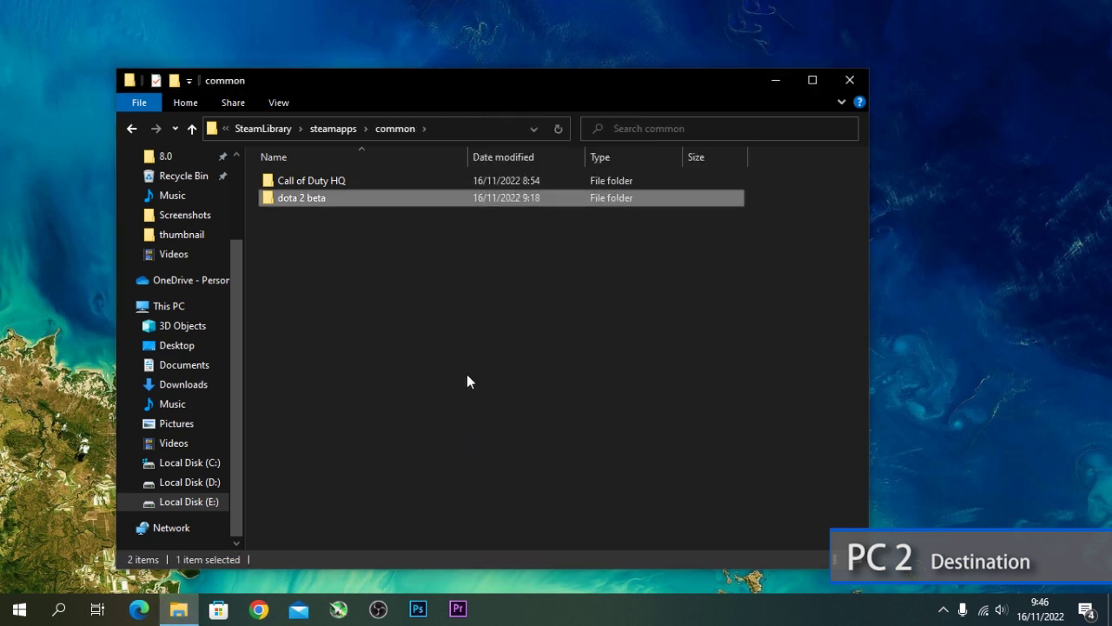
pyautogui.click(407, 251)
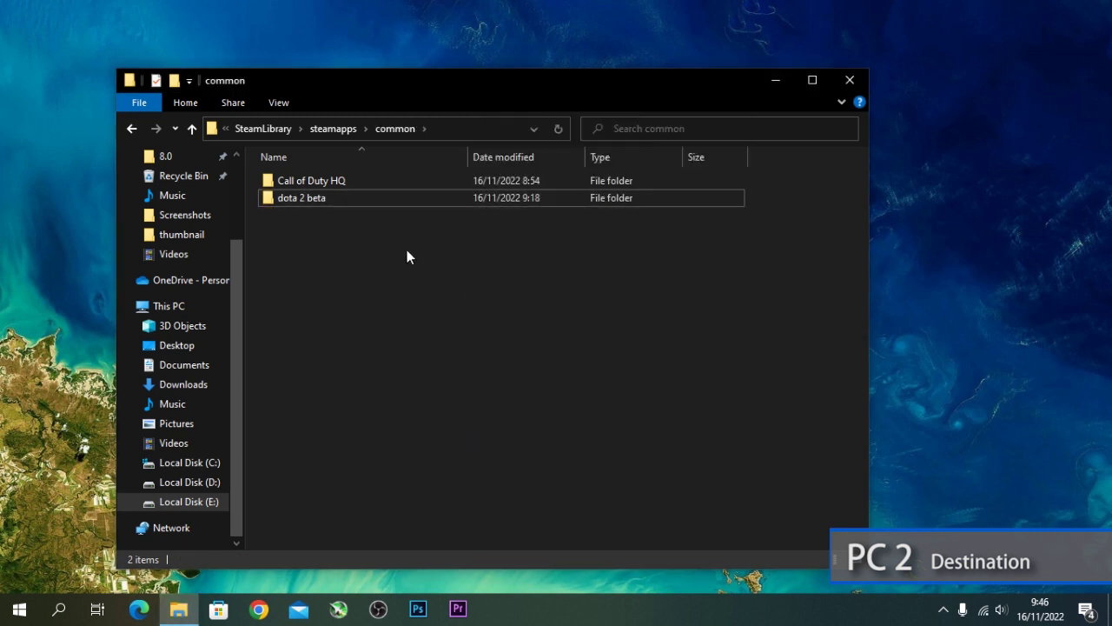
# Step: Return to \\192.168.1.1 and open the steamapps folder in the shared SteamLibrary
pyautogui.click(484, 128)
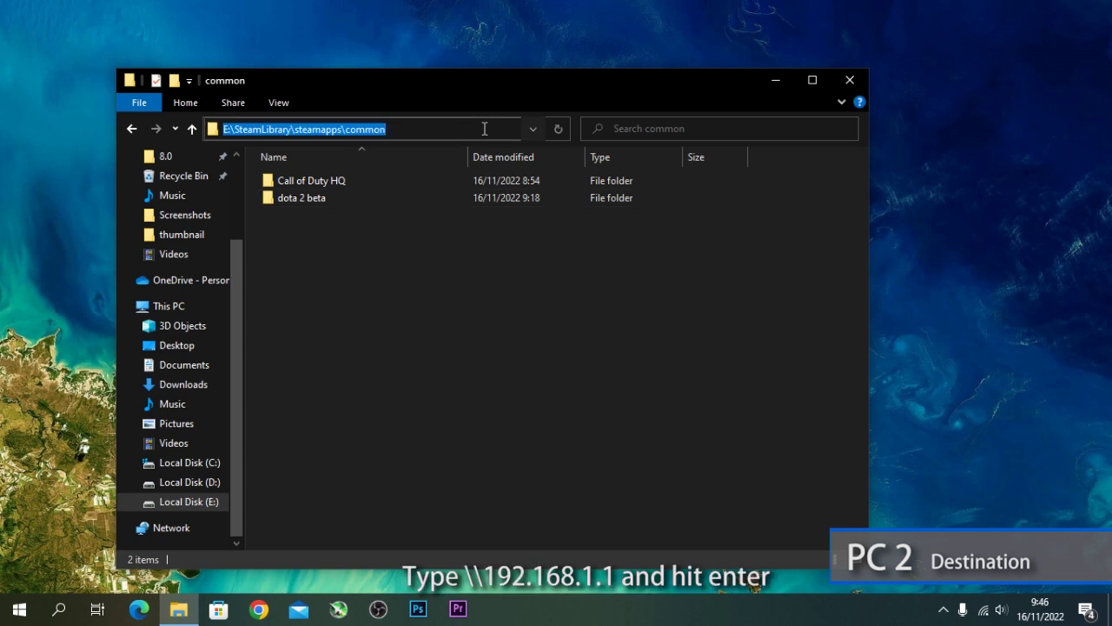
pyautogui.write('\\\\')
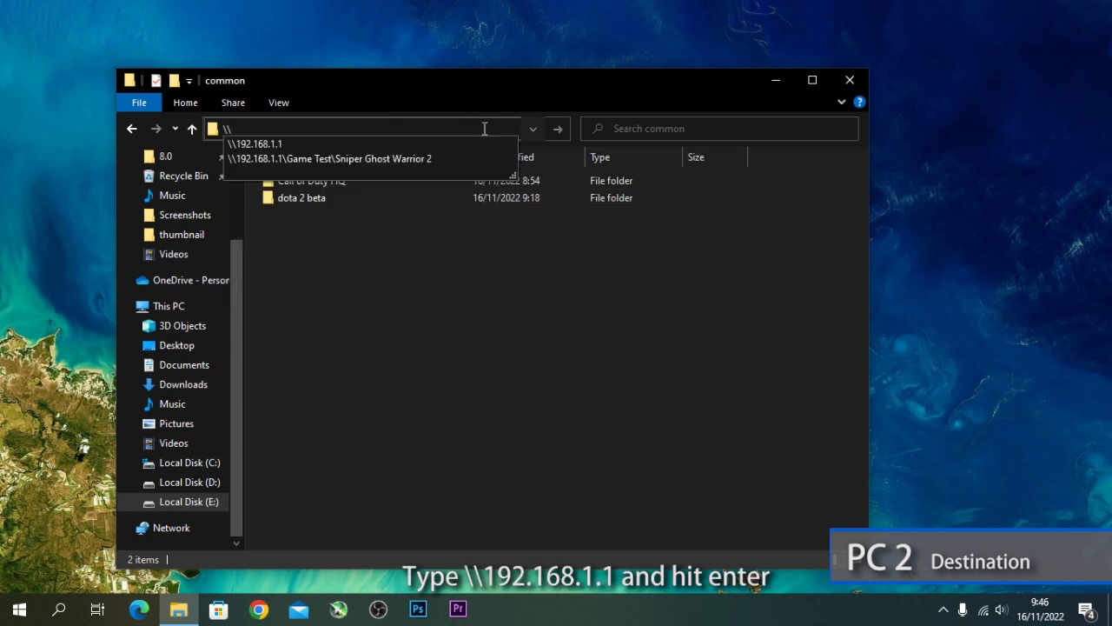
pyautogui.write('192.168.1.1')
pyautogui.press('Return')
pyautogui.doubleClick(551, 276)
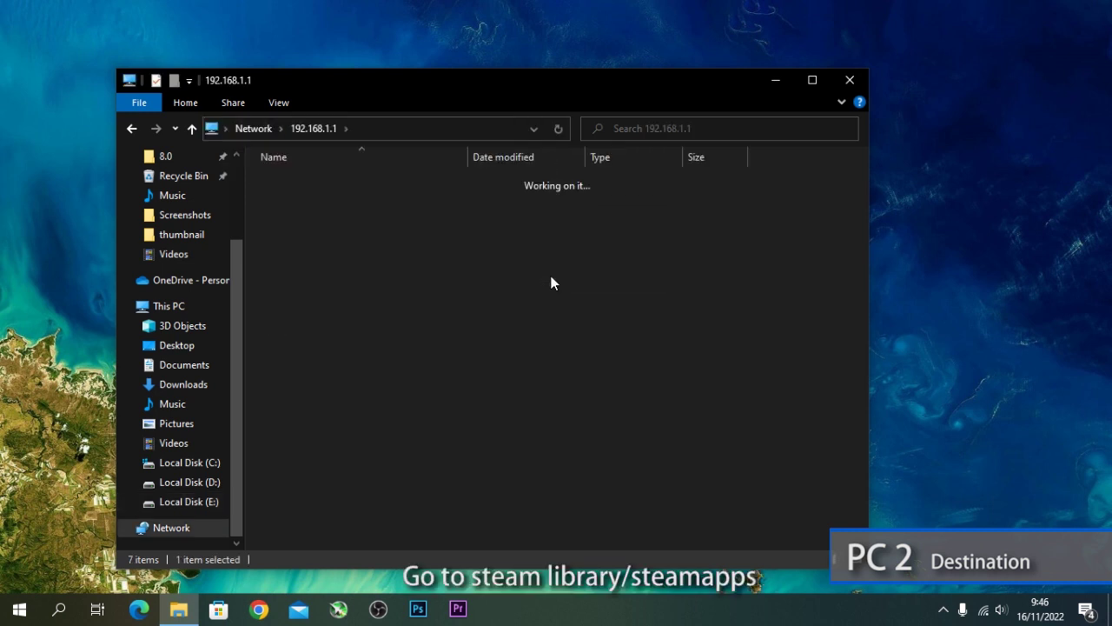
pyautogui.doubleClick(447, 181)
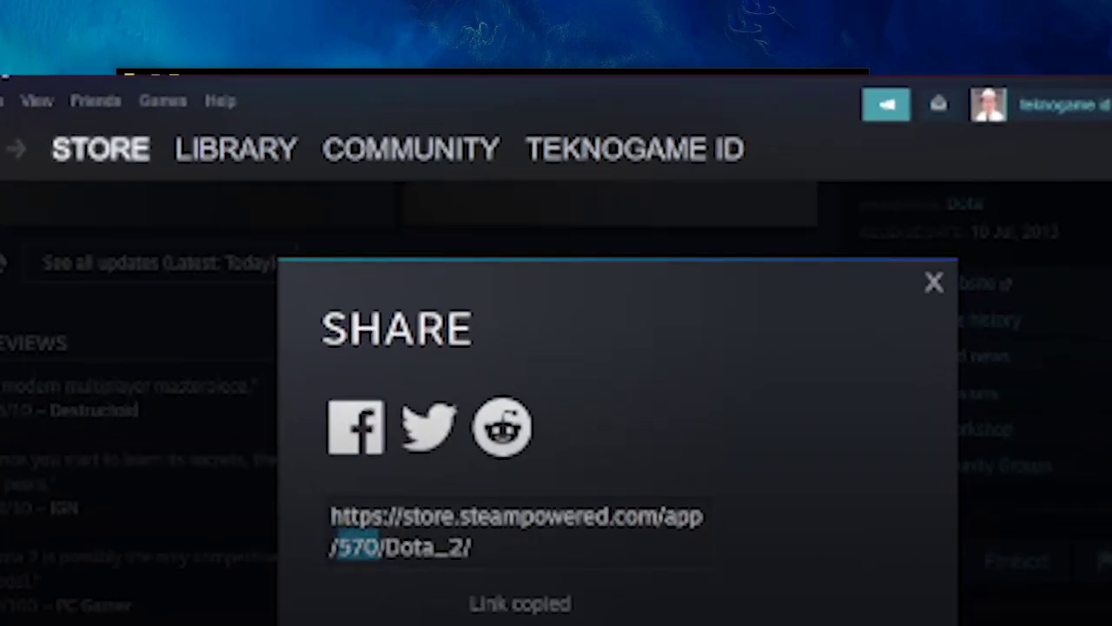
# Step: Copy the appmanifest_570 file from the steamapps folder of PC 1's shared SteamLibrary
pyautogui.click(332, 252)
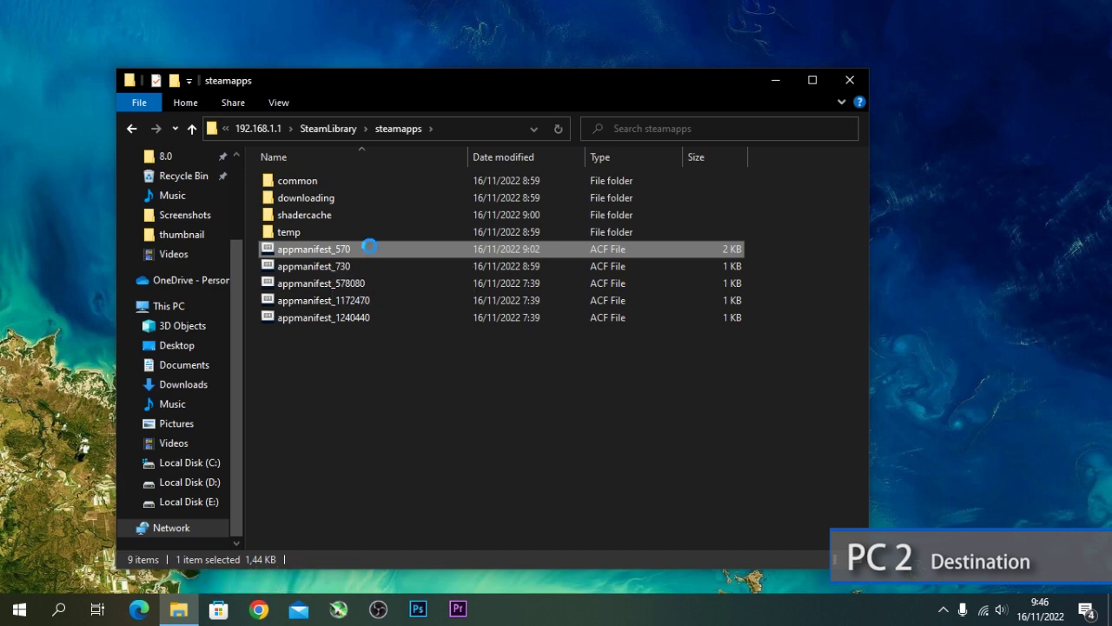
pyautogui.rightClick(369, 249)
pyautogui.click(433, 496)
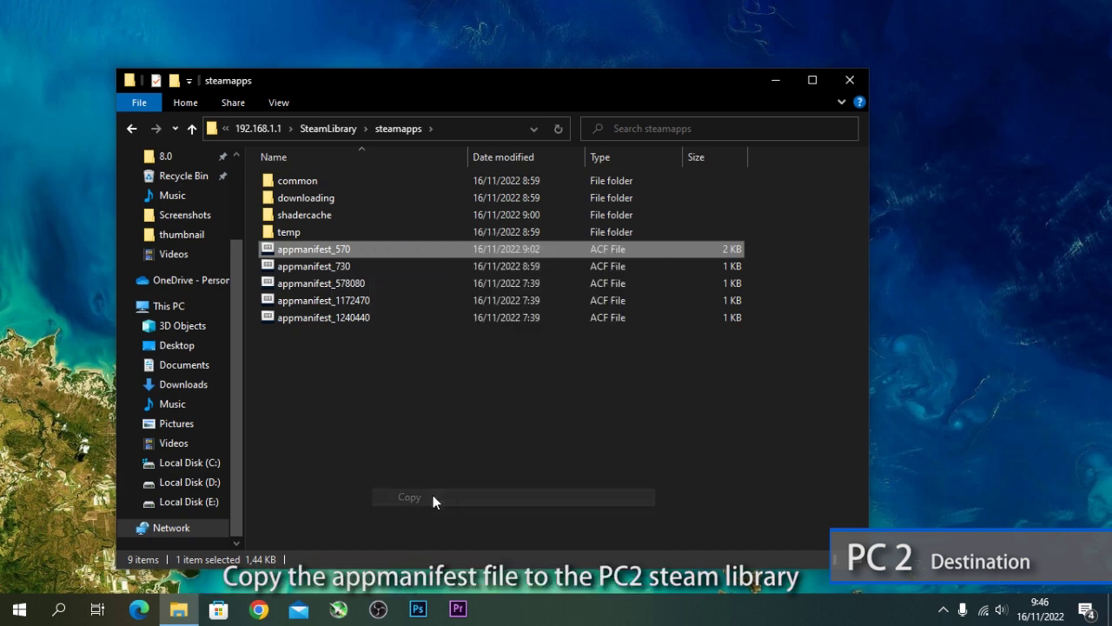
# Step: Paste the copied manifest file into E:\SteamLibrary\steamapps on PC 2 and close the folder window
pyautogui.click(218, 505)
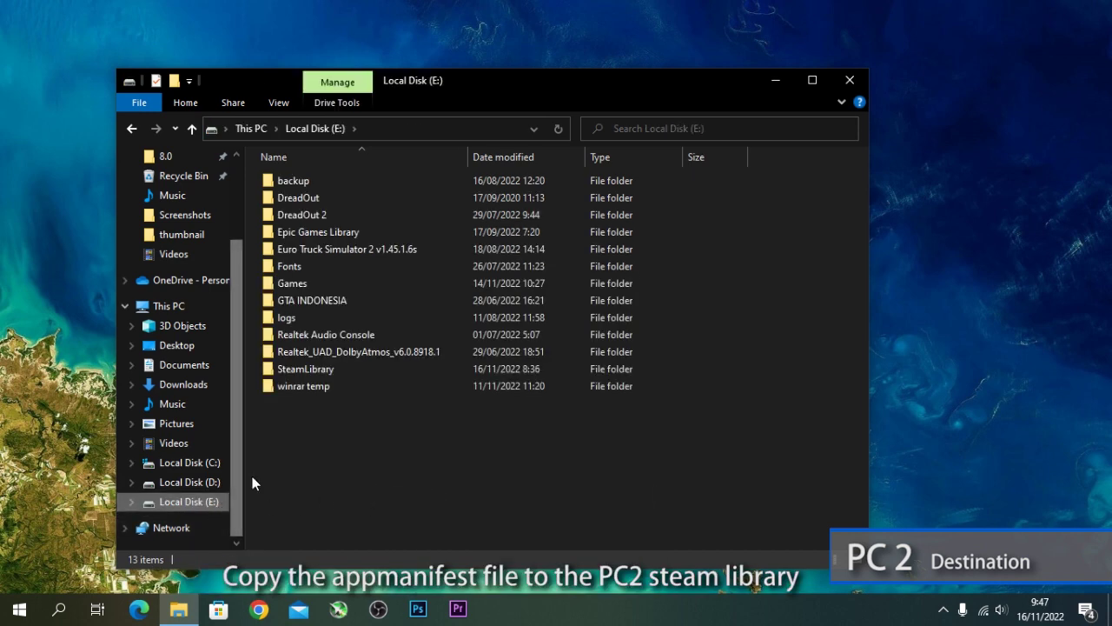
pyautogui.doubleClick(323, 371)
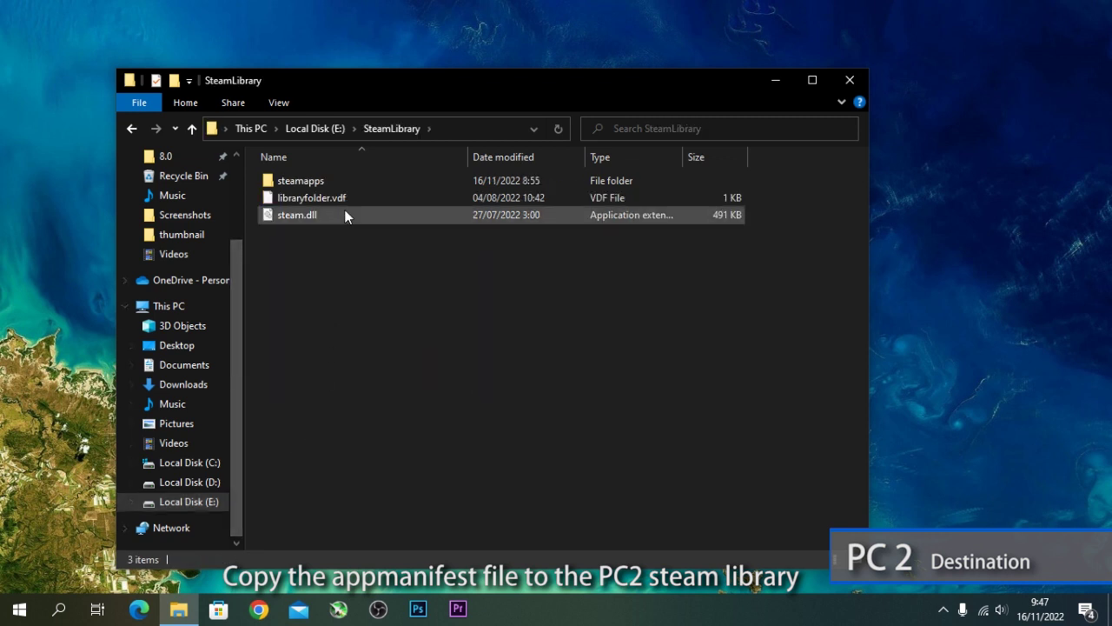
pyautogui.doubleClick(344, 182)
pyautogui.rightClick(372, 326)
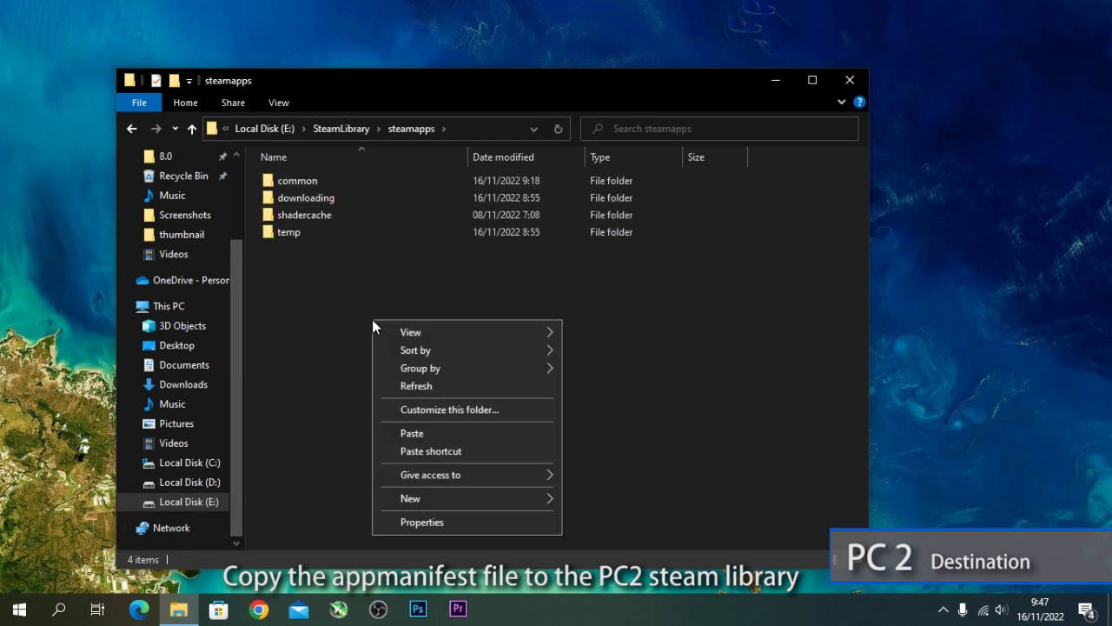
pyautogui.click(434, 432)
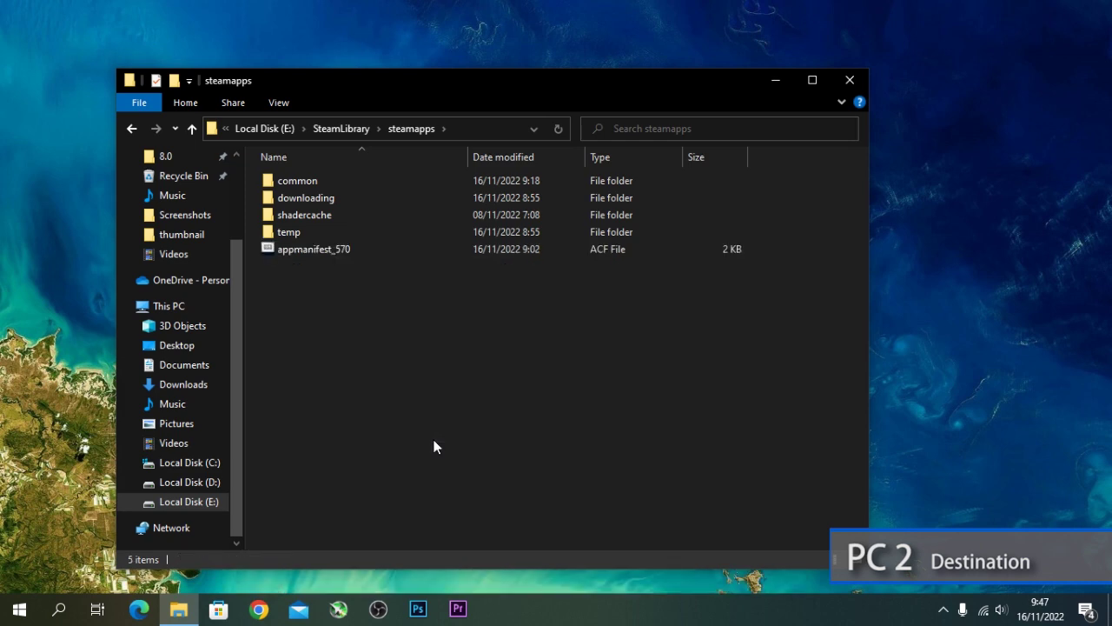
pyautogui.click(850, 80)
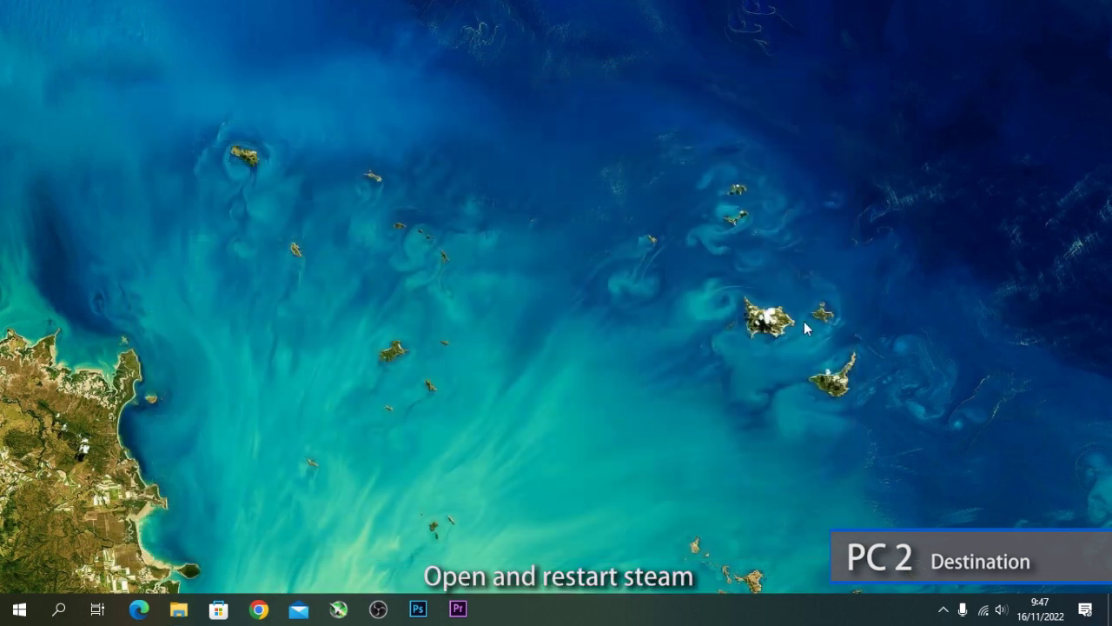
# Step: Open Steam on PC 2 and show all games in the library
pyautogui.press('super')
pyautogui.write('stea')
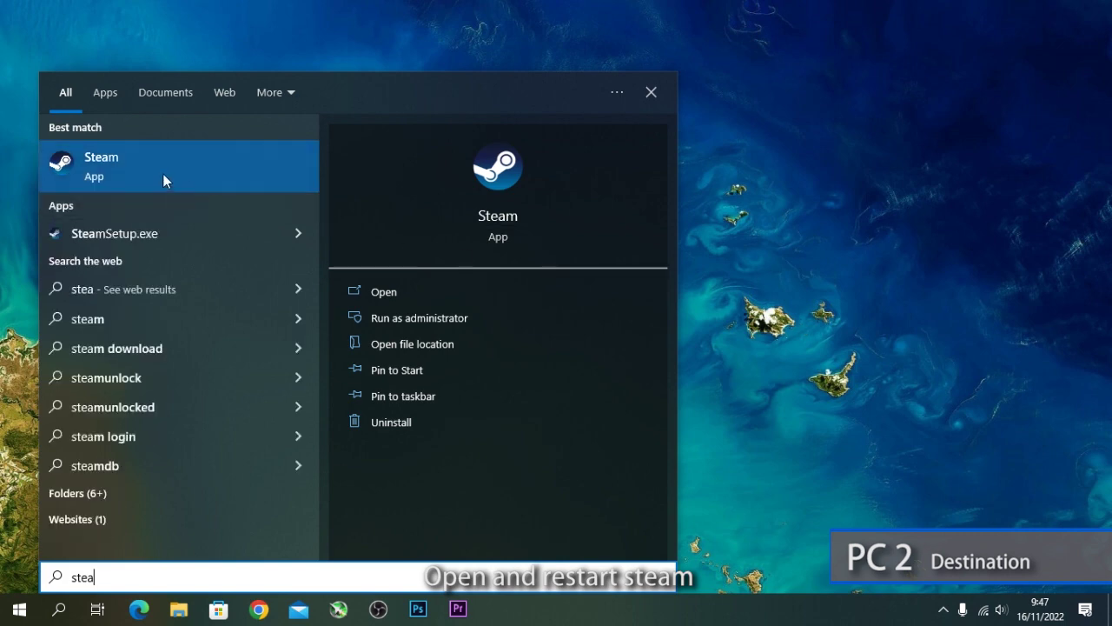
pyautogui.click(164, 175)
pyautogui.click(193, 238)
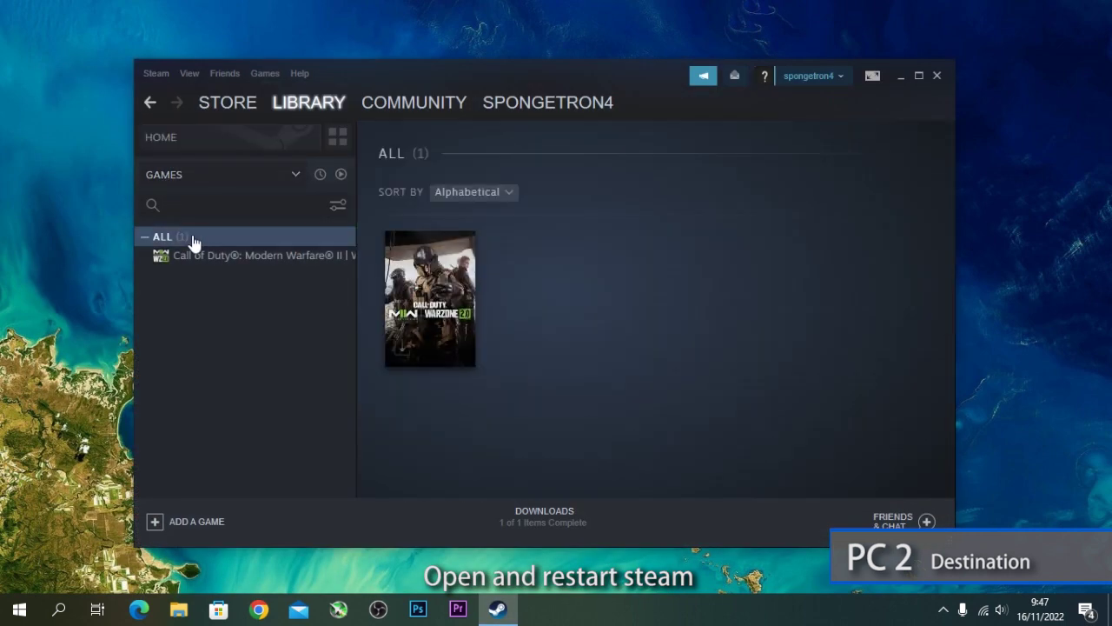
# Step: Close the Steam window and exit Steam completely so that it no longer runs in the background
pyautogui.click(938, 77)
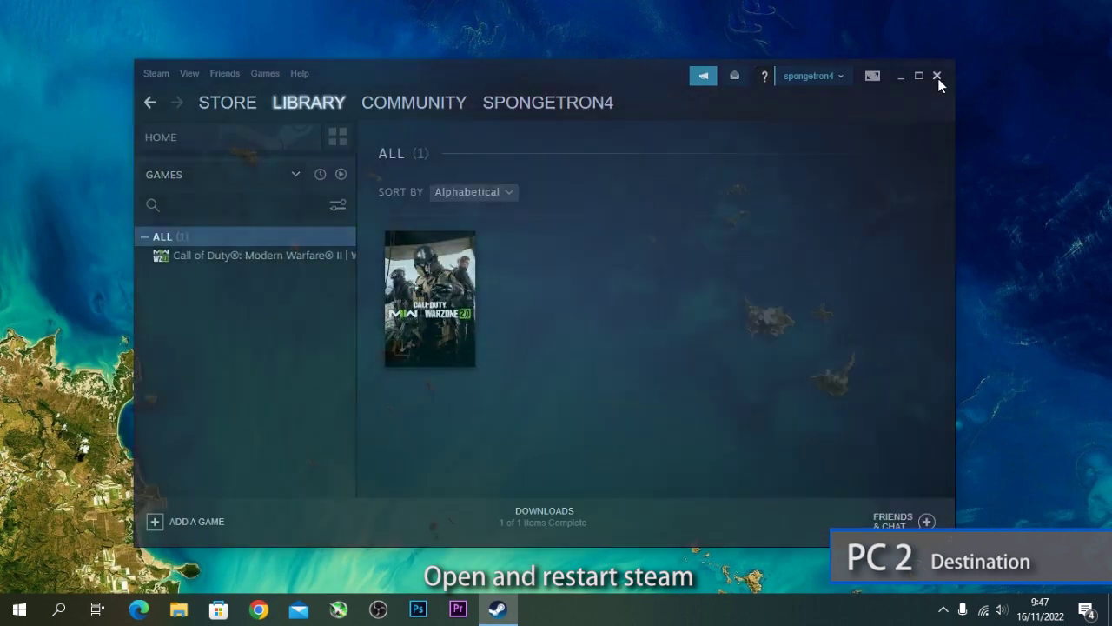
pyautogui.rightClick(923, 553)
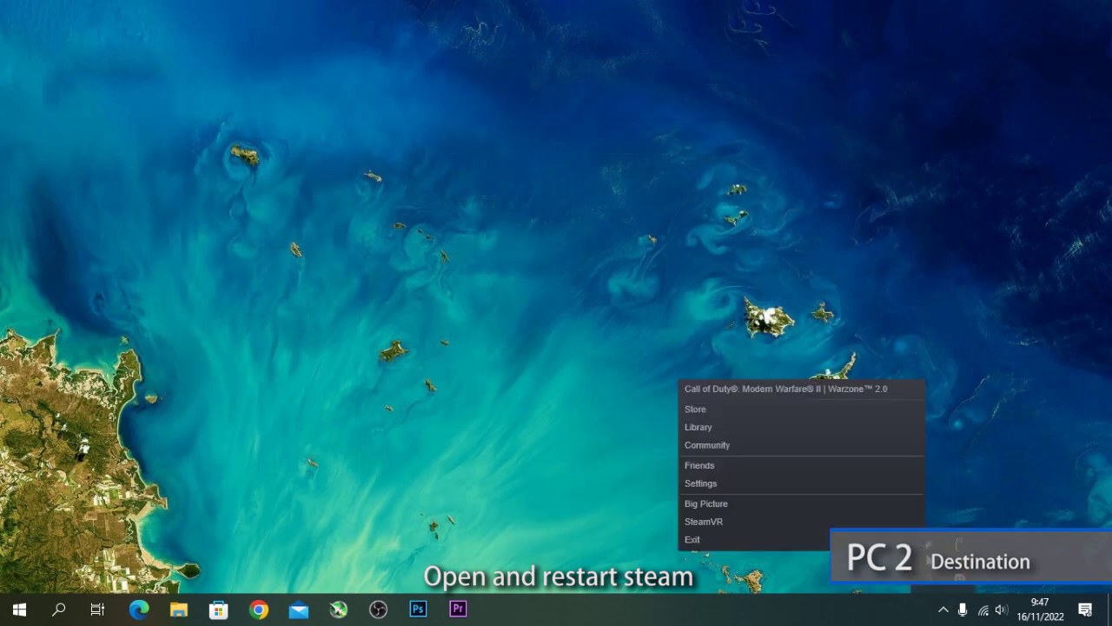
pyautogui.click(695, 538)
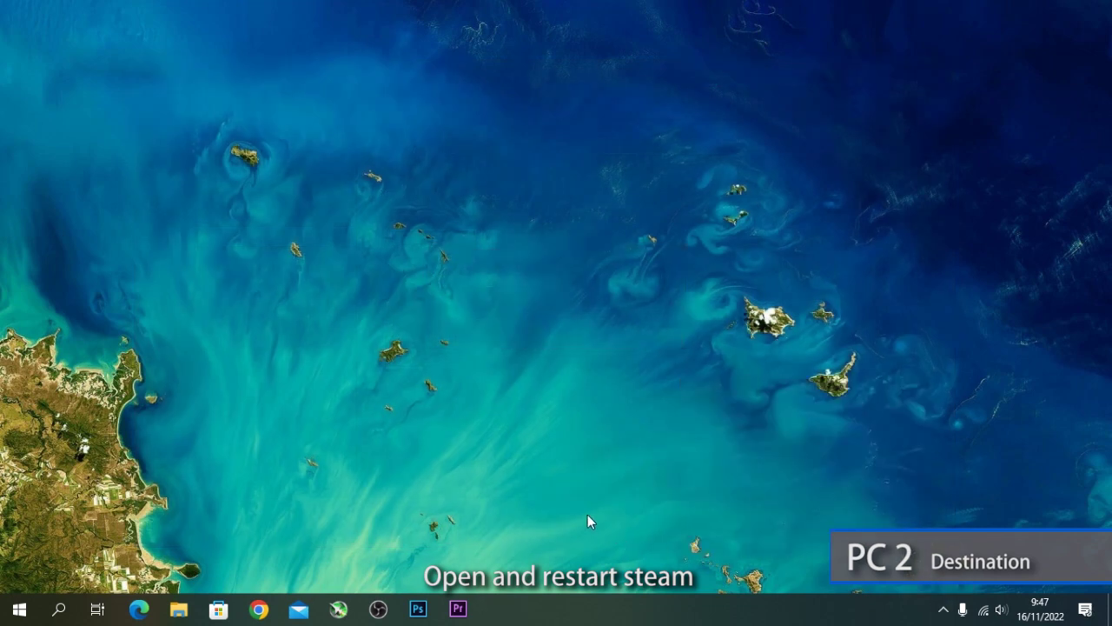
# Step: Start Steam again on PC 2 and dismiss its news window
pyautogui.press('super')
pyautogui.write('steam')
pyautogui.click(149, 163)
pyautogui.press('super')
pyautogui.write('ste')
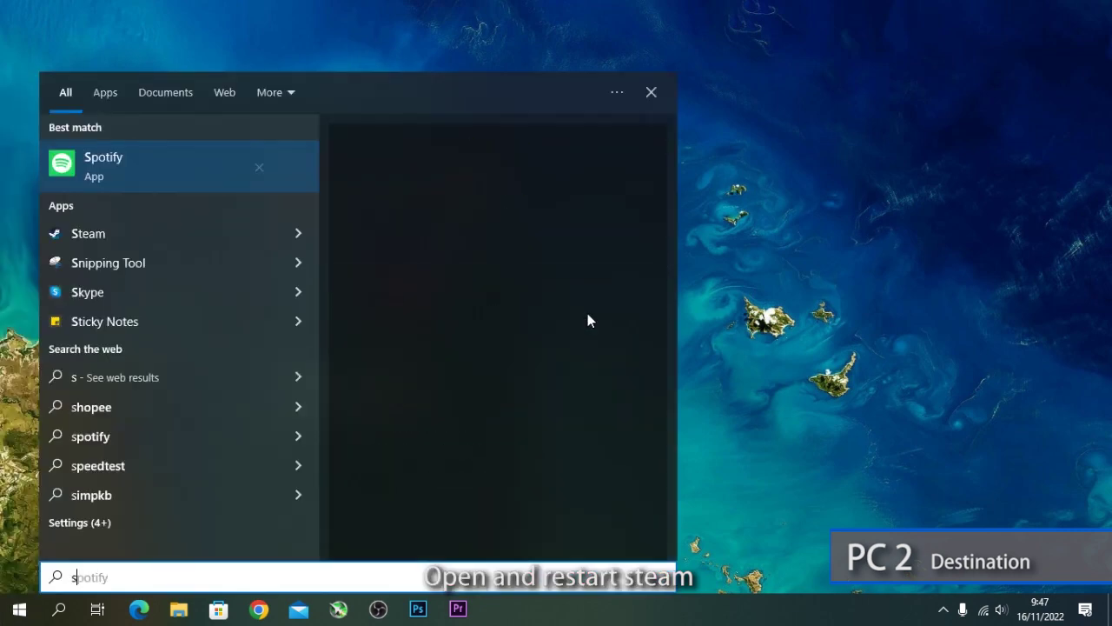
pyautogui.click(135, 159)
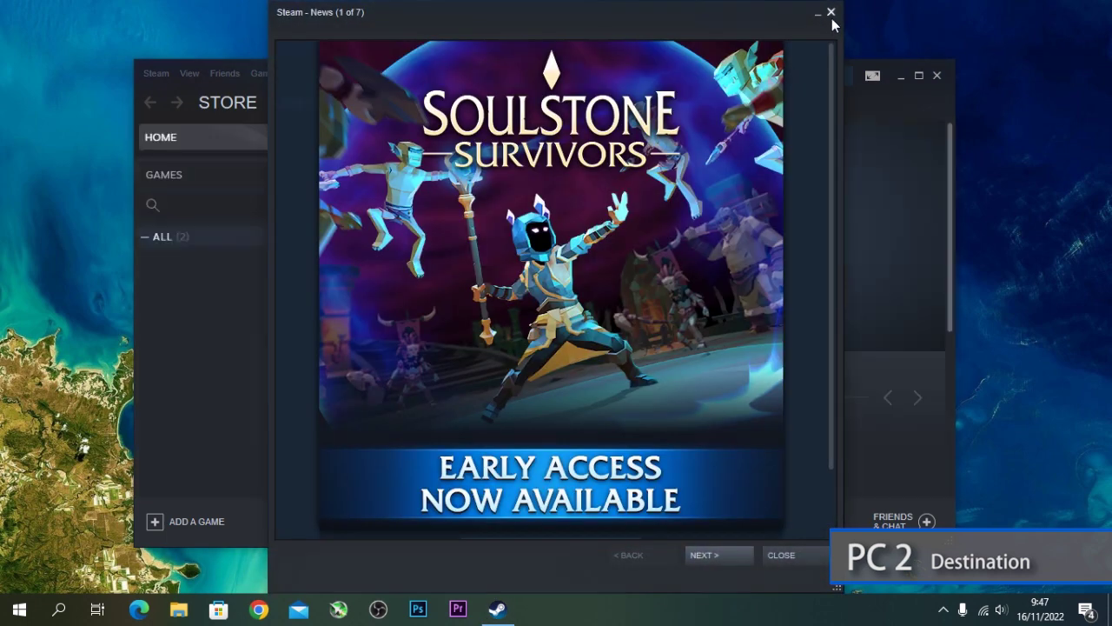
pyautogui.click(831, 12)
# Step: Open Dota 2's page in the Steam library
pyautogui.click(209, 278)
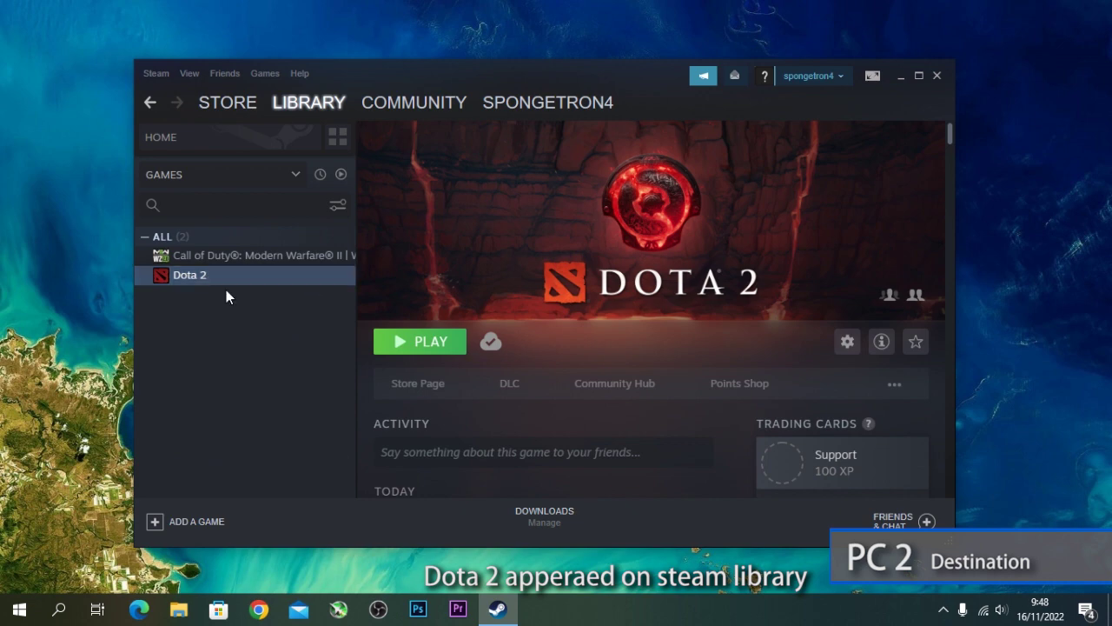
pyautogui.click(239, 106)
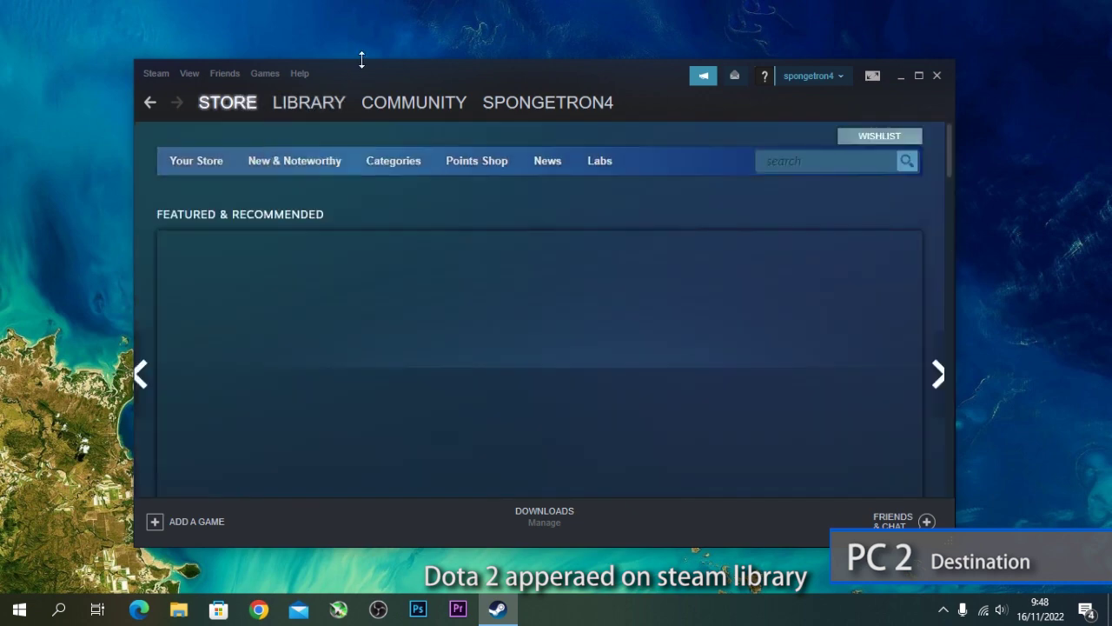
pyautogui.click(320, 102)
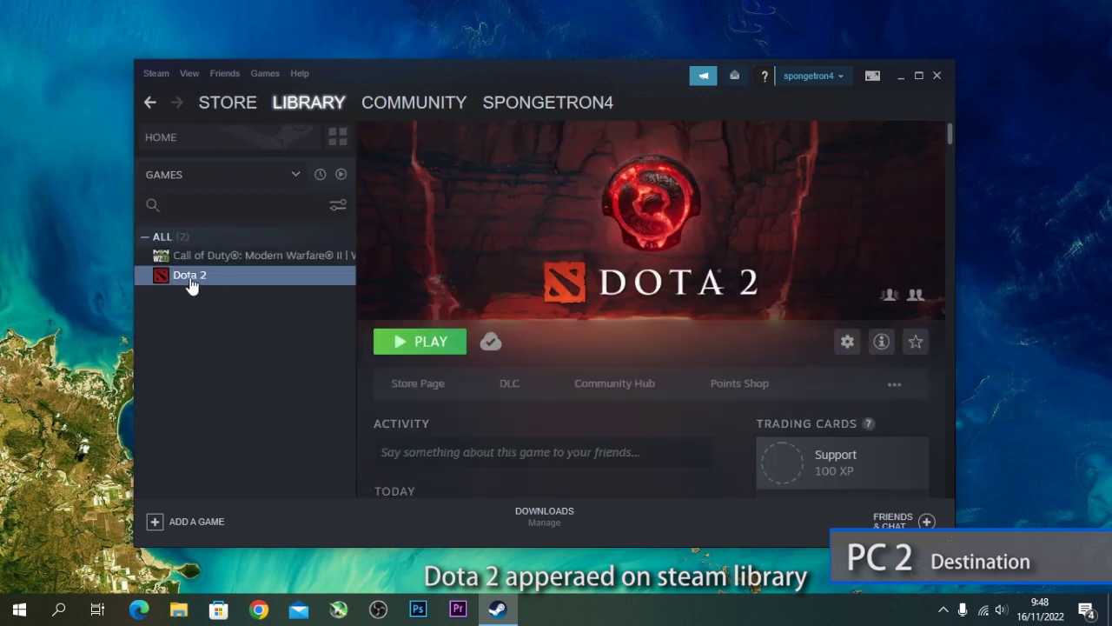
# Step: Launch Dota 2 from the library, allowing Steam Client Service to make changes to the device
pyautogui.click(418, 346)
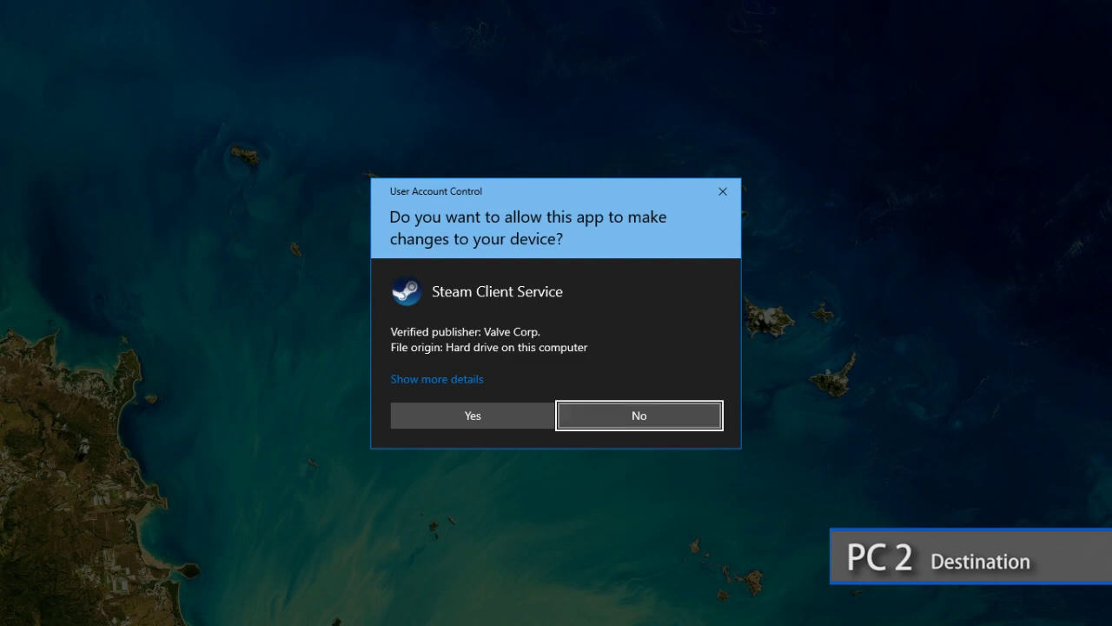
pyautogui.click(478, 414)
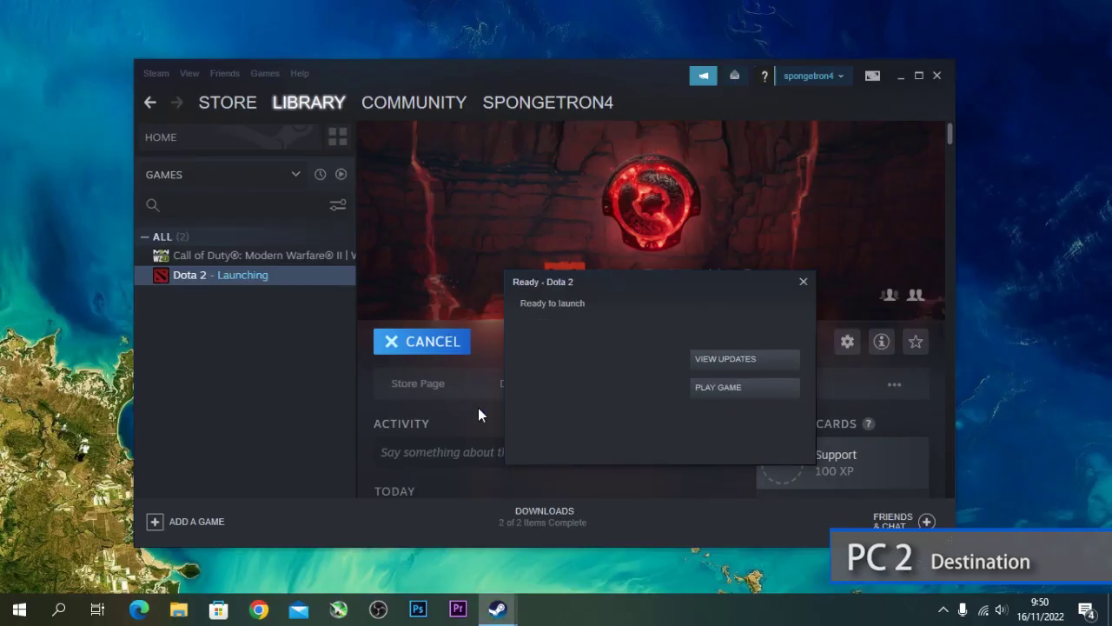
pyautogui.click(724, 390)
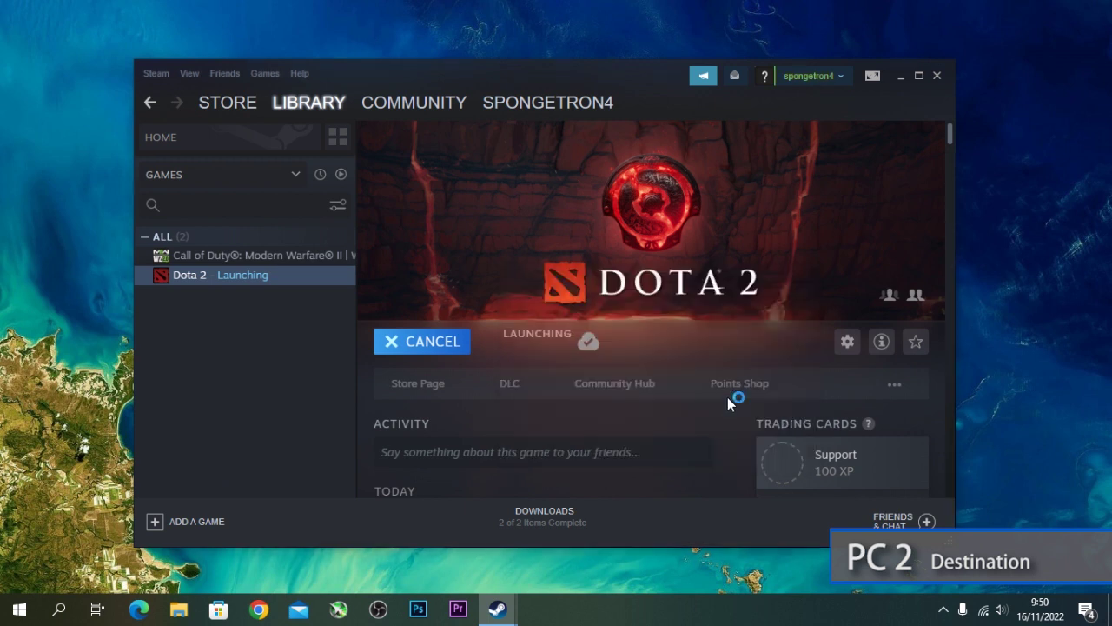